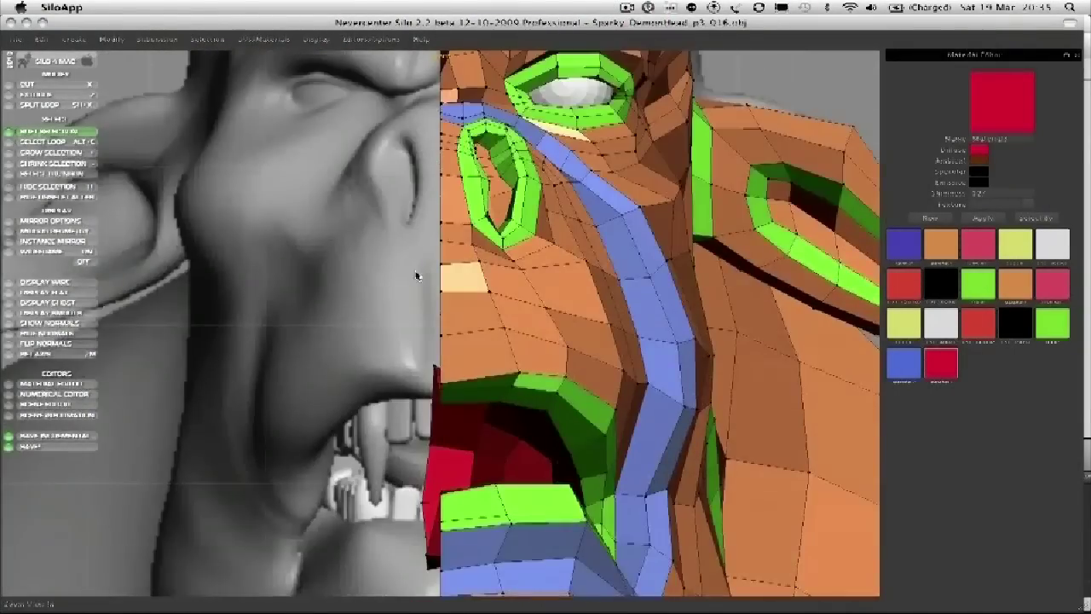
Step: Examine the mouth and nose topology of the half head against the sculpted reference, ending in the multi-view layout
alt+middle_drag(416, 272, 426, 216)
alt+right_drag(426, 216, 458, 226)
alt+middle_drag(458, 226, 407, 162)
key(alt+e)
alt+right_drag(415, 186, 449, 176)
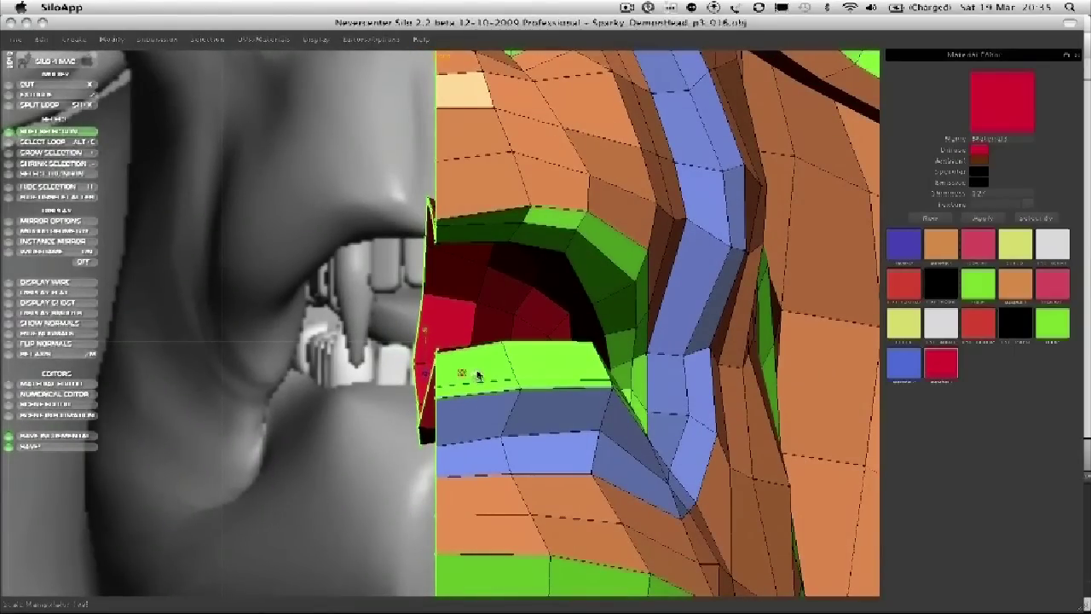
mouse_move(478, 375)
mouse_down()
mouse_move(426, 375)
mouse_move(546, 370)
mouse_move(480, 375)
mouse_up()
click(359, 358)
alt+right_drag(406, 295, 353, 310)
key(space)
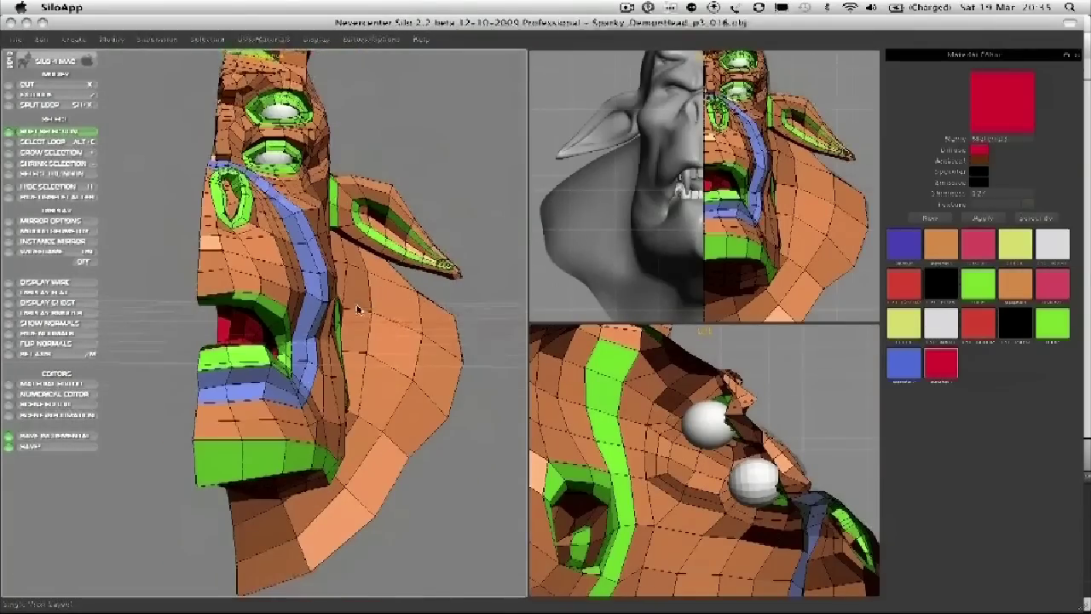
Step: Select the half head and turn on its instance mirror to display both sides of the face
key(f)
mouse_move(292, 280)
middle_down()
mouse_move(248, 286)
mouse_move(299, 300)
middle_up()
middle_drag(225, 259, 232, 262)
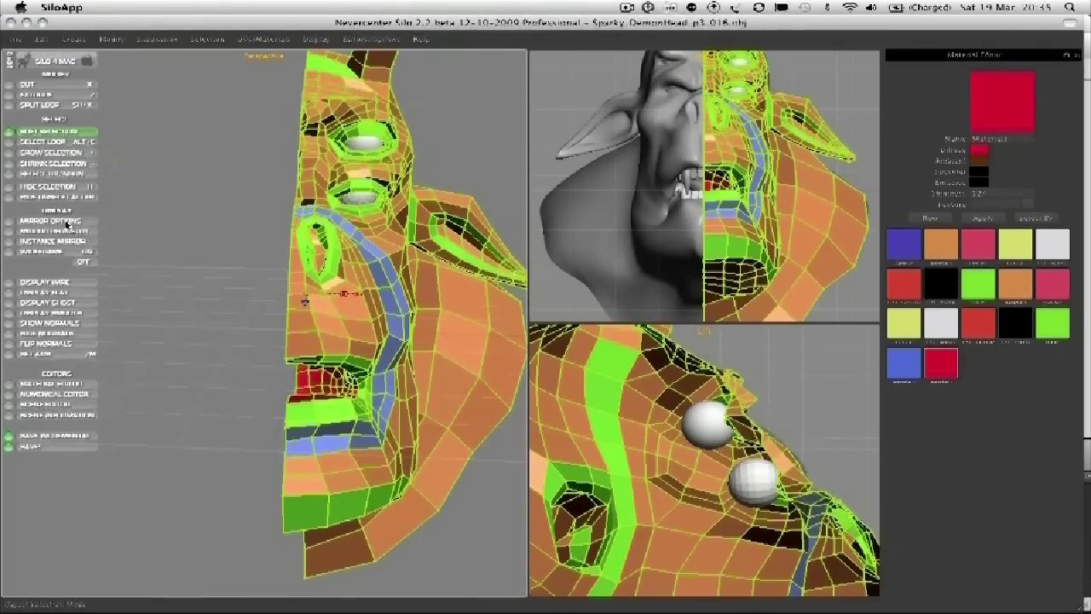
click(45, 243)
click(142, 151)
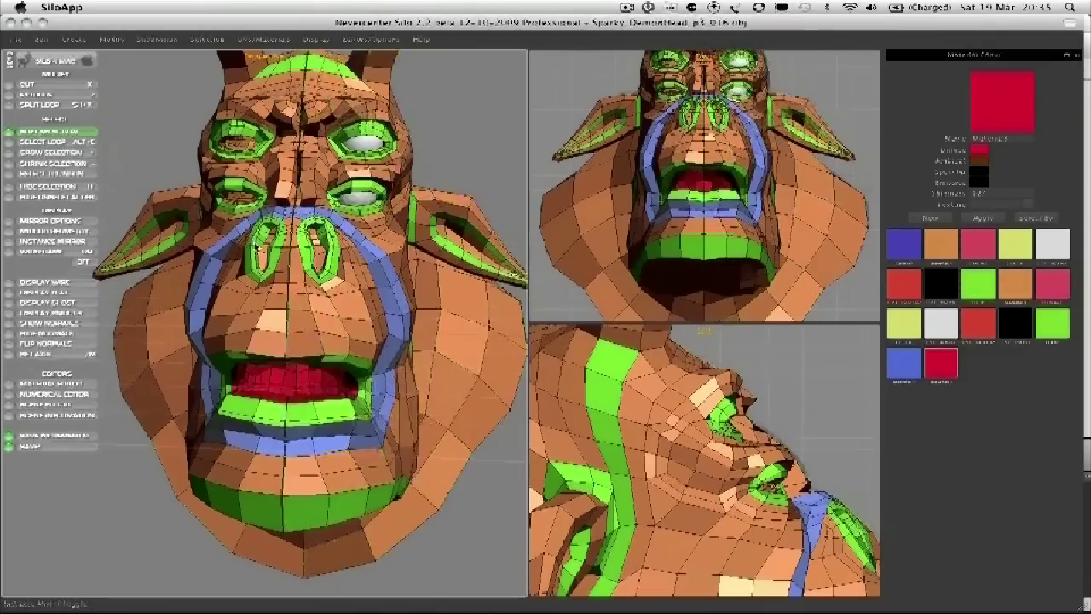
Step: Examine the mirrored head's polygon flow from the front, side and below in a single enlarged view
key(space)
middle_drag(334, 221, 337, 339)
middle_drag(437, 258, 499, 296)
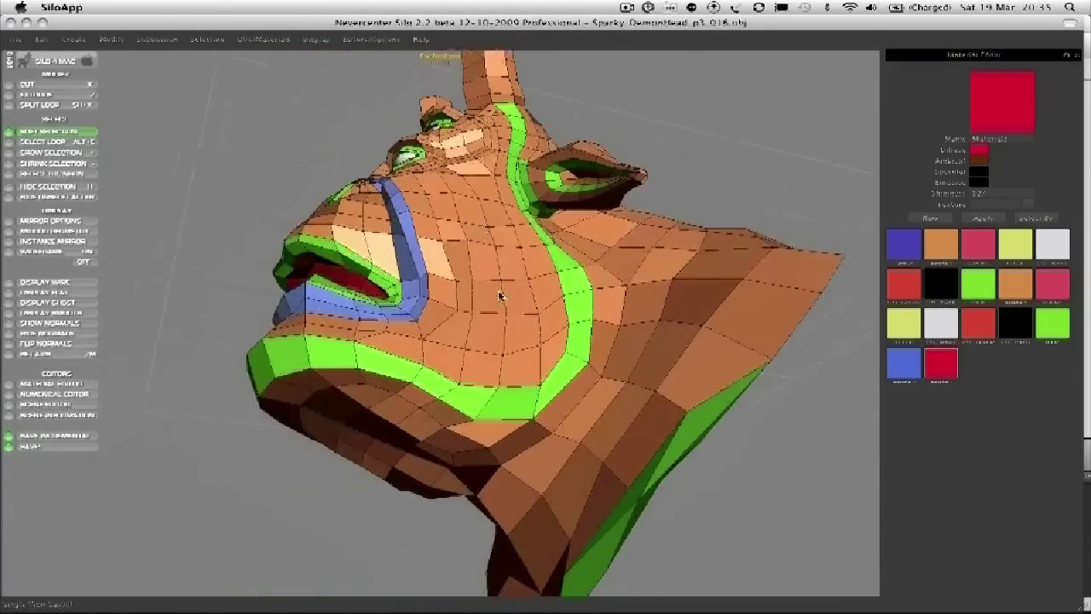
middle_drag(298, 361, 454, 223)
middle_drag(444, 381, 531, 385)
middle_drag(463, 288, 440, 276)
click(457, 278)
middle_drag(505, 366, 499, 280)
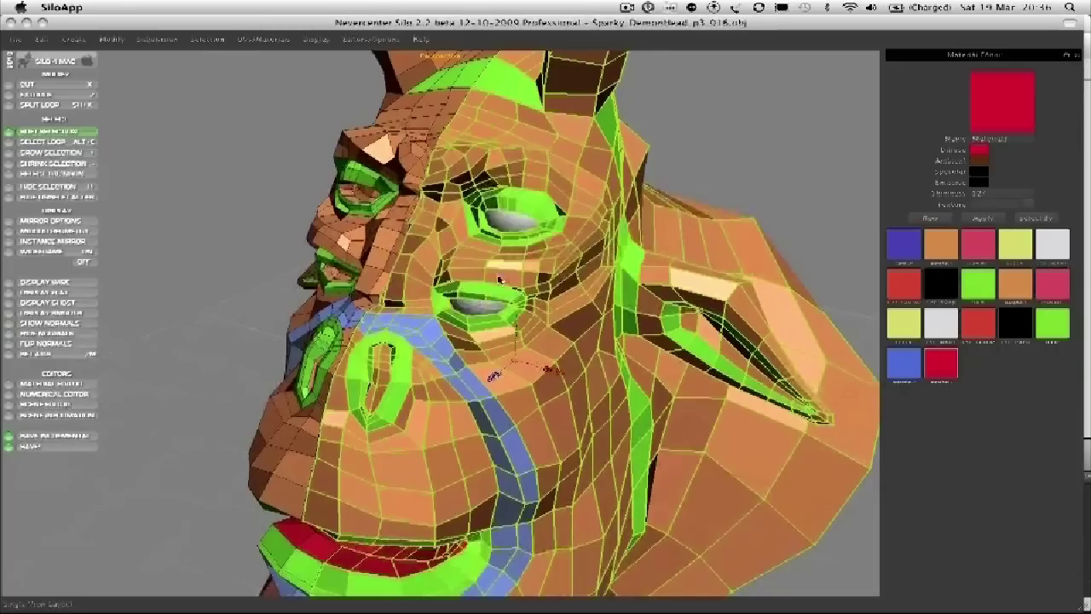
alt+right_drag(530, 213, 479, 214)
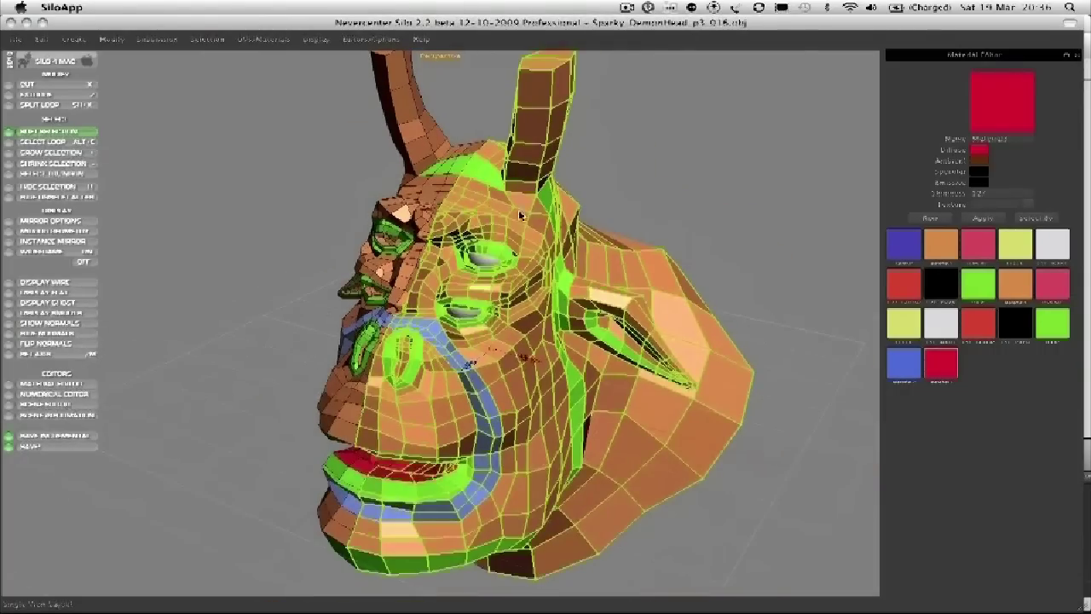
middle_drag(515, 238, 405, 266)
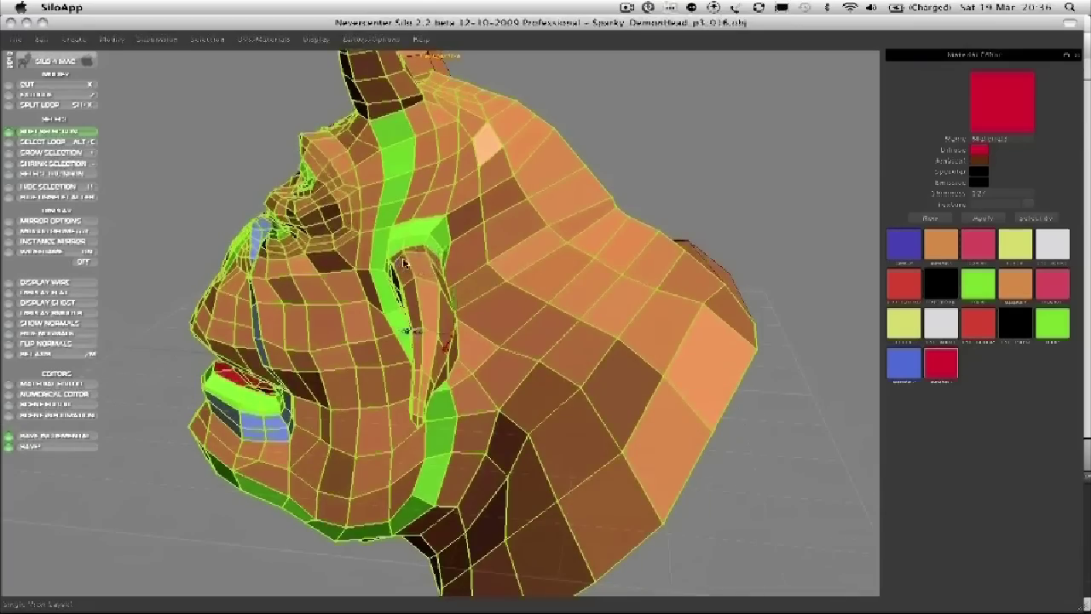
alt+right_drag(451, 240, 418, 249)
middle_drag(418, 249, 543, 229)
click(559, 193)
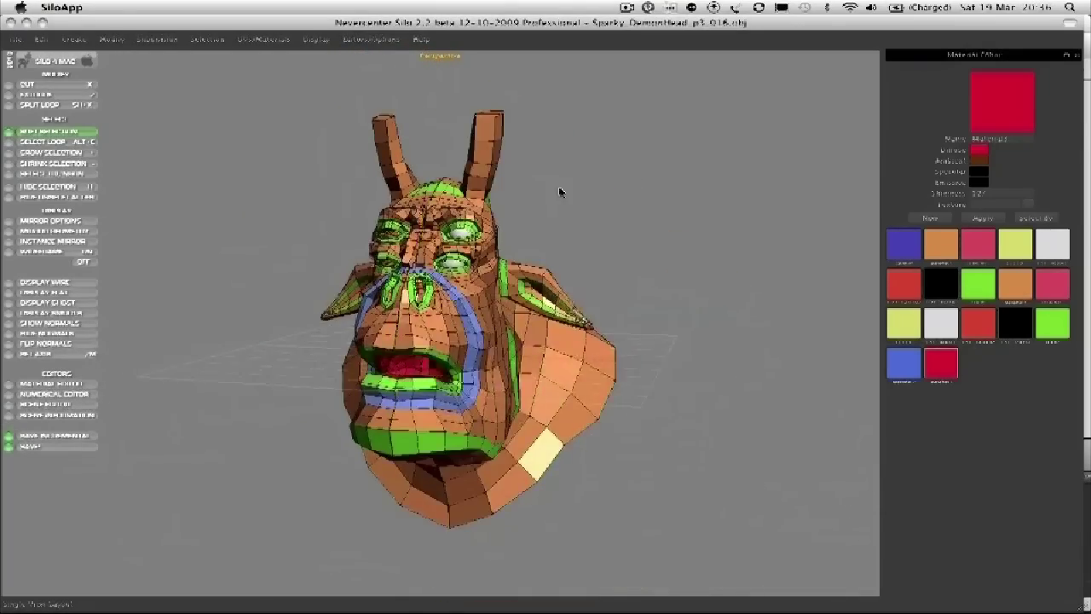
Step: Select the lower bands of faces around the horn's base and apply the blue material to them
alt+right_drag(560, 193, 547, 234)
middle_drag(547, 233, 413, 288)
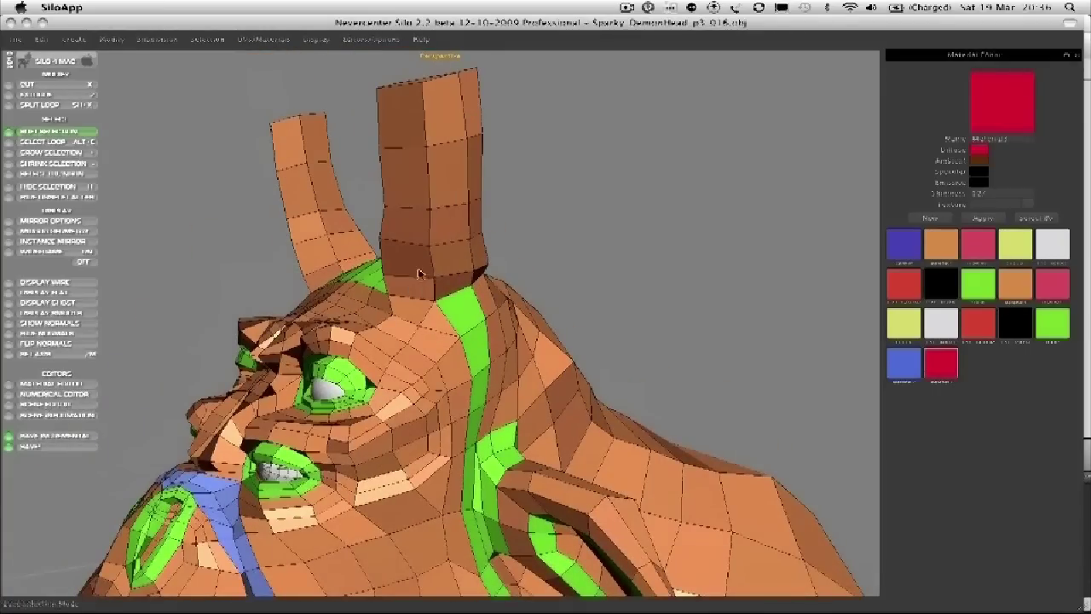
click(414, 271)
click(418, 292)
click(450, 249)
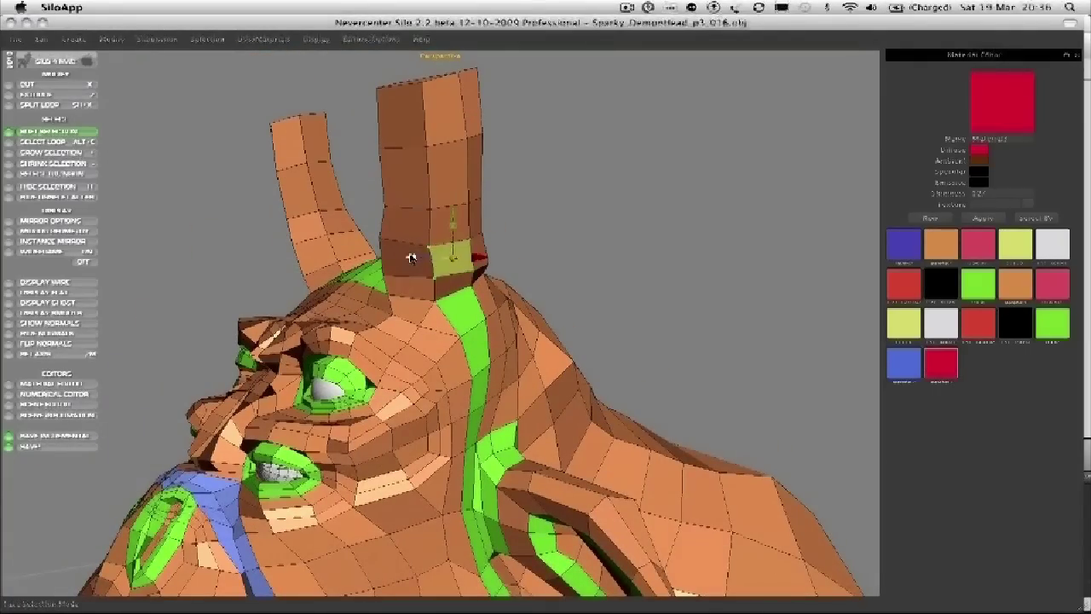
shift+click(394, 251)
key(plus)
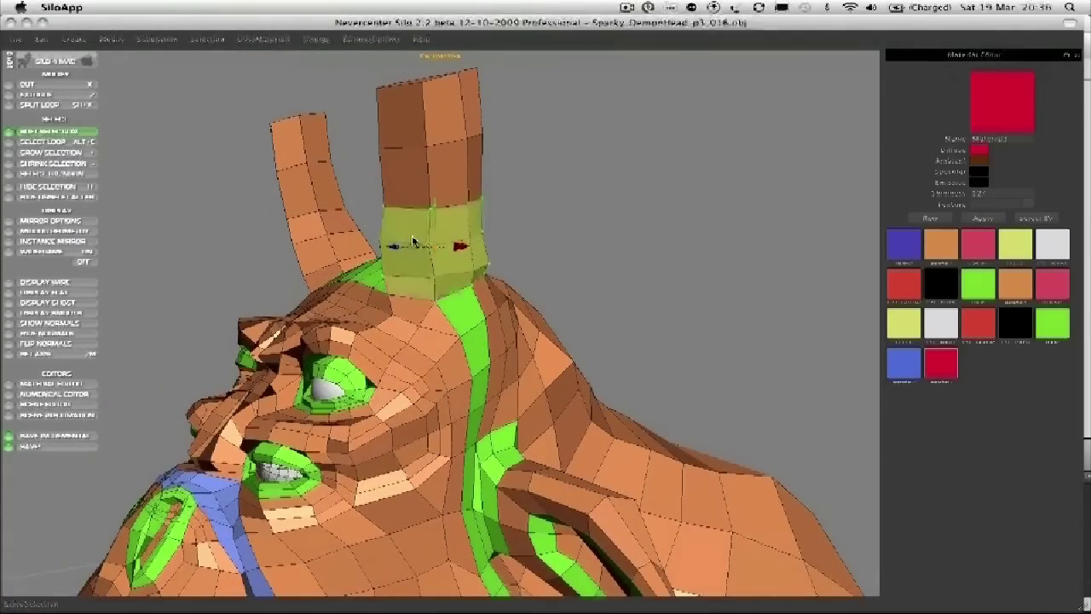
middle_drag(389, 206, 448, 234)
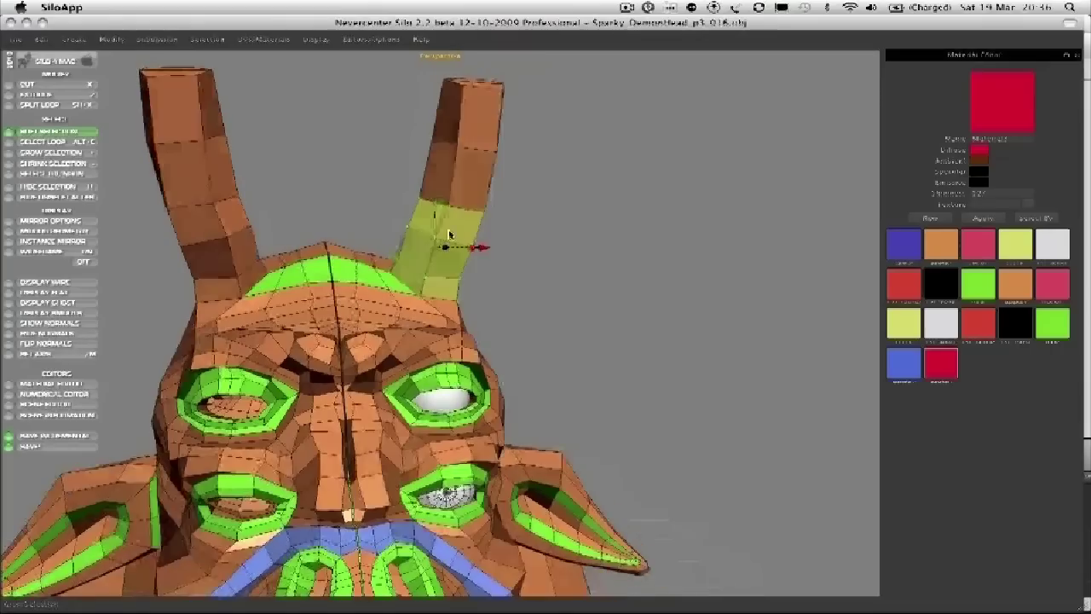
click(904, 366)
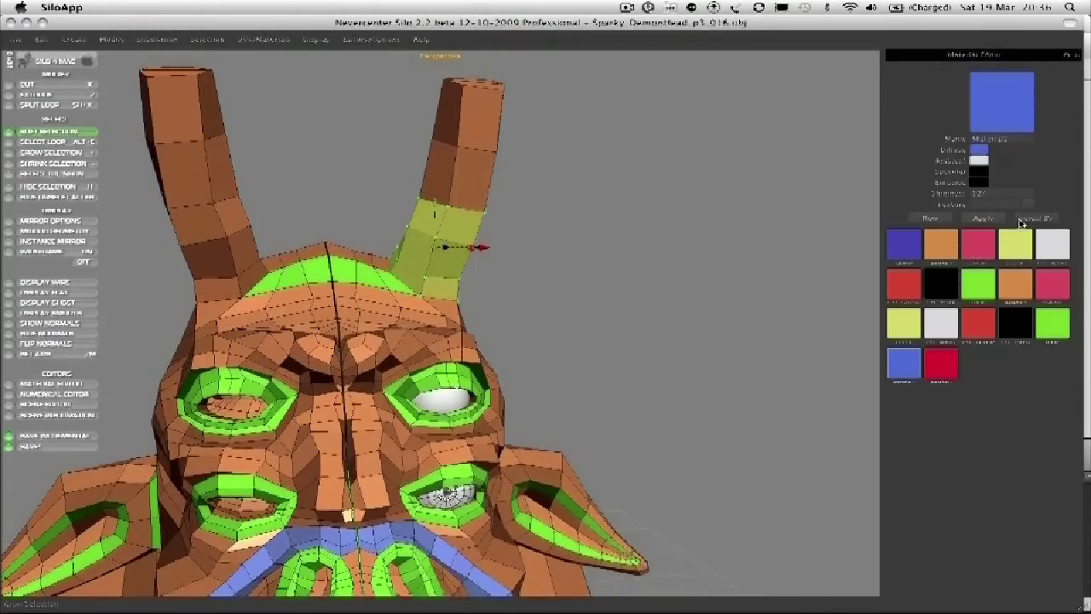
click(982, 218)
mouse_move(721, 256)
middle_down()
mouse_move(714, 224)
mouse_move(699, 267)
mouse_move(575, 307)
mouse_move(528, 304)
mouse_move(558, 233)
mouse_move(673, 245)
mouse_move(563, 260)
mouse_move(601, 253)
mouse_move(499, 294)
mouse_move(673, 268)
mouse_move(646, 283)
mouse_move(714, 272)
mouse_move(479, 435)
mouse_move(602, 409)
mouse_move(588, 456)
mouse_move(541, 414)
mouse_move(584, 383)
mouse_move(554, 388)
mouse_move(597, 366)
mouse_move(588, 346)
mouse_move(708, 243)
middle_up()
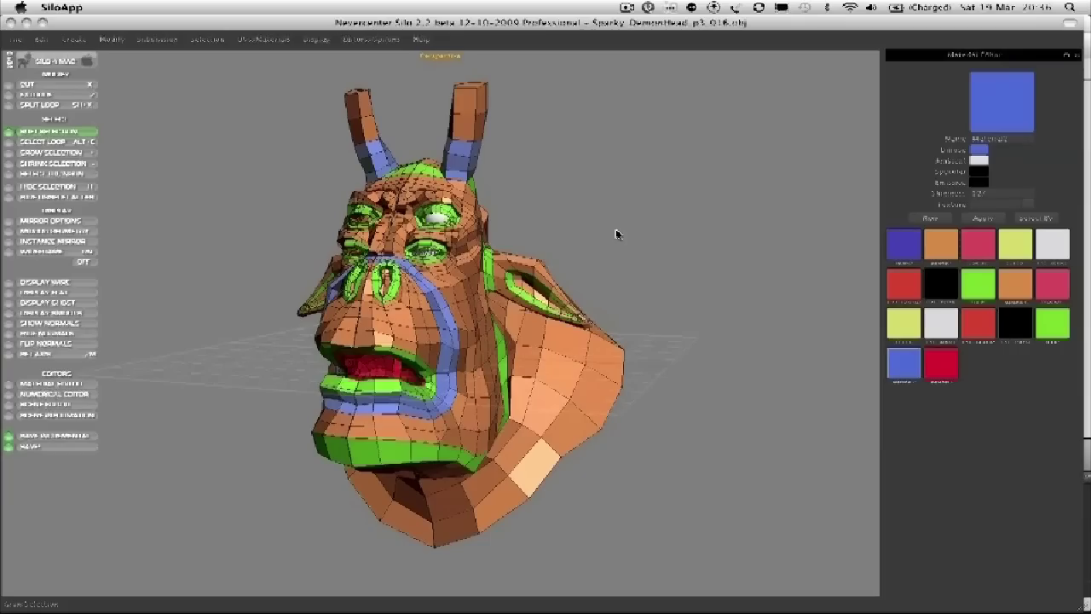
Step: Preview the head subdivided with smooth shading and its wireframe hidden
key(c)
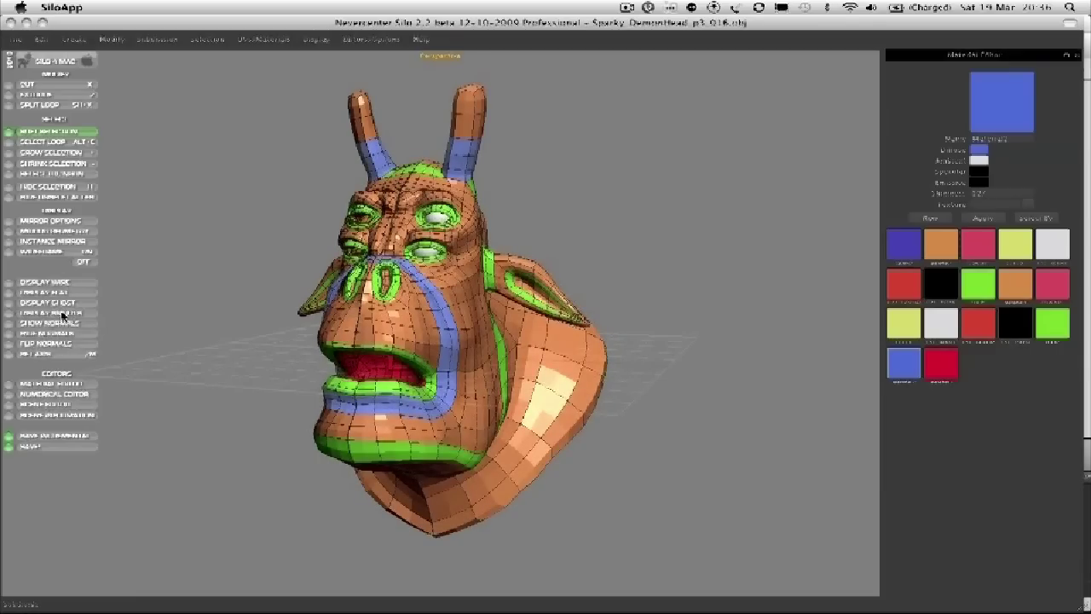
click(62, 314)
click(84, 262)
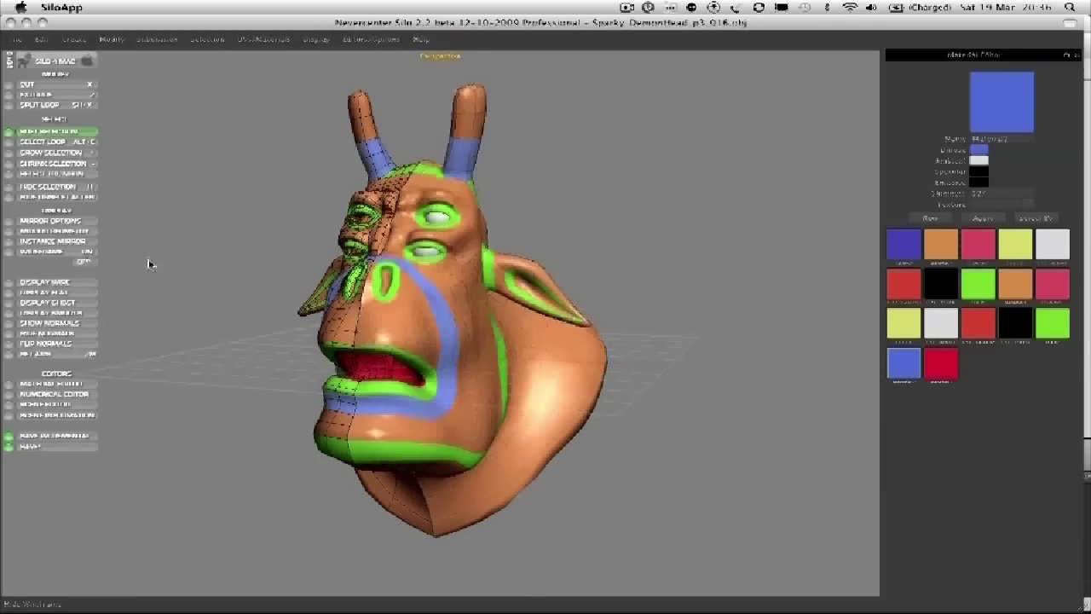
middle_drag(287, 265, 233, 274)
right_drag(417, 277, 288, 277)
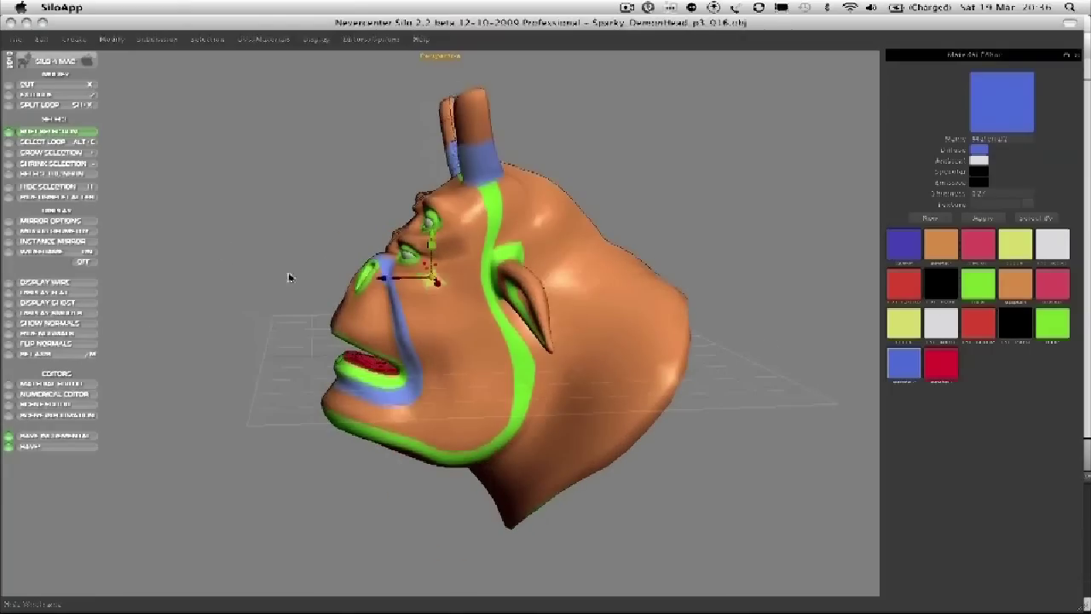
Step: Examine the smoothed head's edge flow around the mouth, cheek, jaw and ear with the head object selected
key(f)
click(280, 293)
click(423, 324)
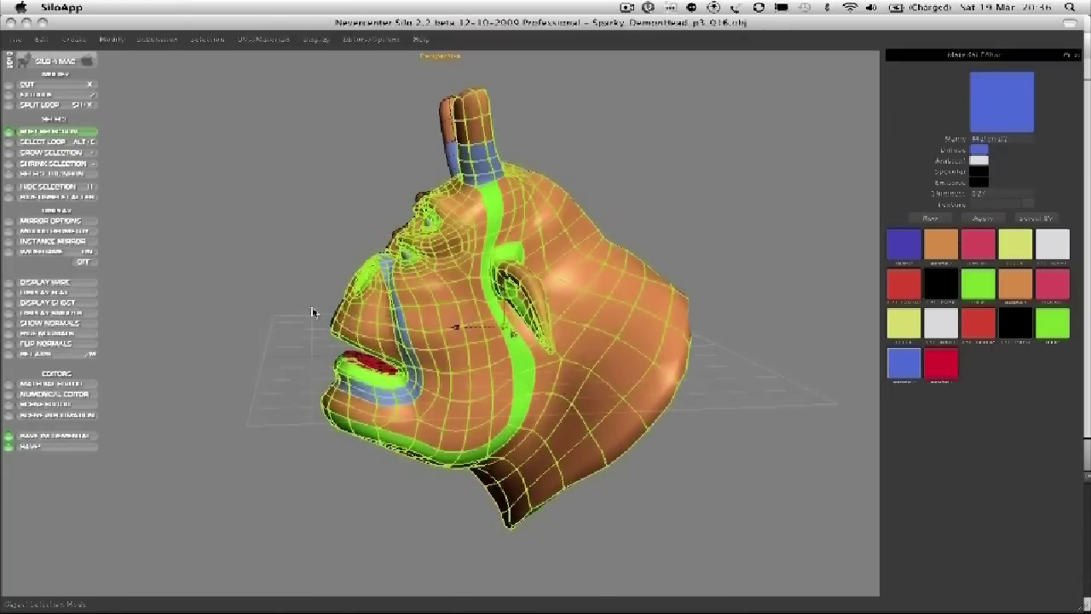
click(258, 279)
scroll(257, 282, up, 3)
click(401, 308)
middle_drag(266, 259, 338, 264)
scroll(343, 248, up, 4)
right_drag(338, 264, 263, 264)
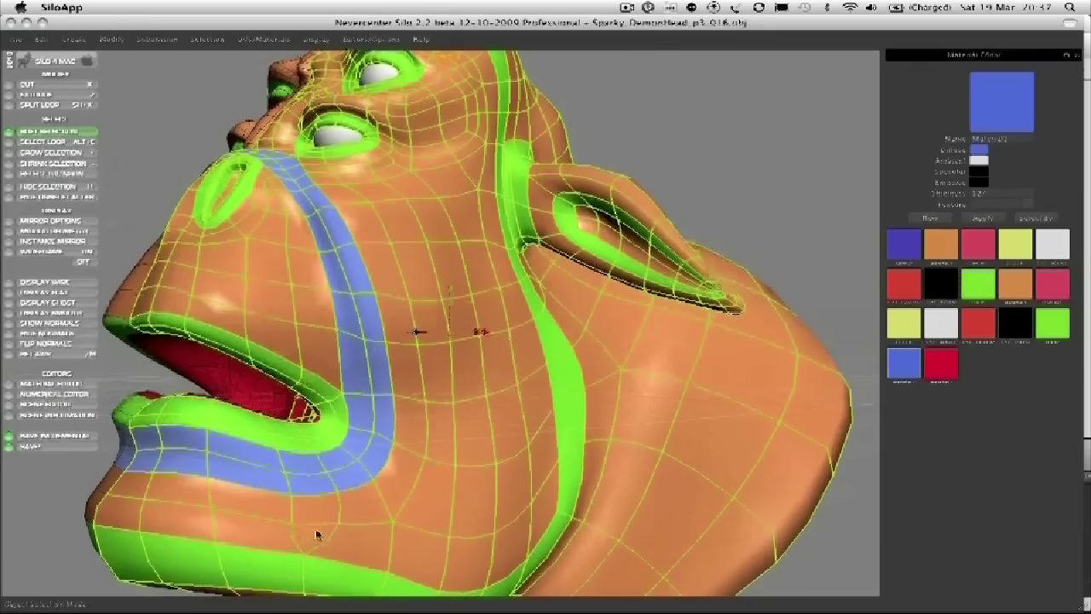
right_drag(327, 455, 449, 236)
scroll(449, 236, down, 5)
middle_drag(423, 260, 394, 276)
Step: Return the head to its unsubdivided form with flat shading and clear the selection
key(v)
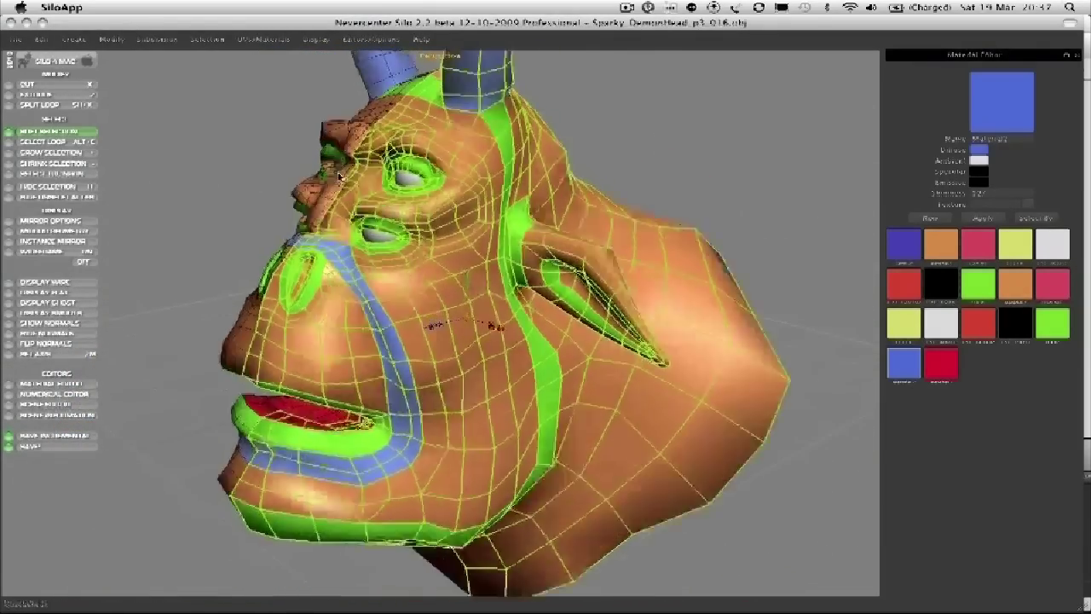
click(67, 294)
click(205, 260)
middle_drag(207, 258, 213, 246)
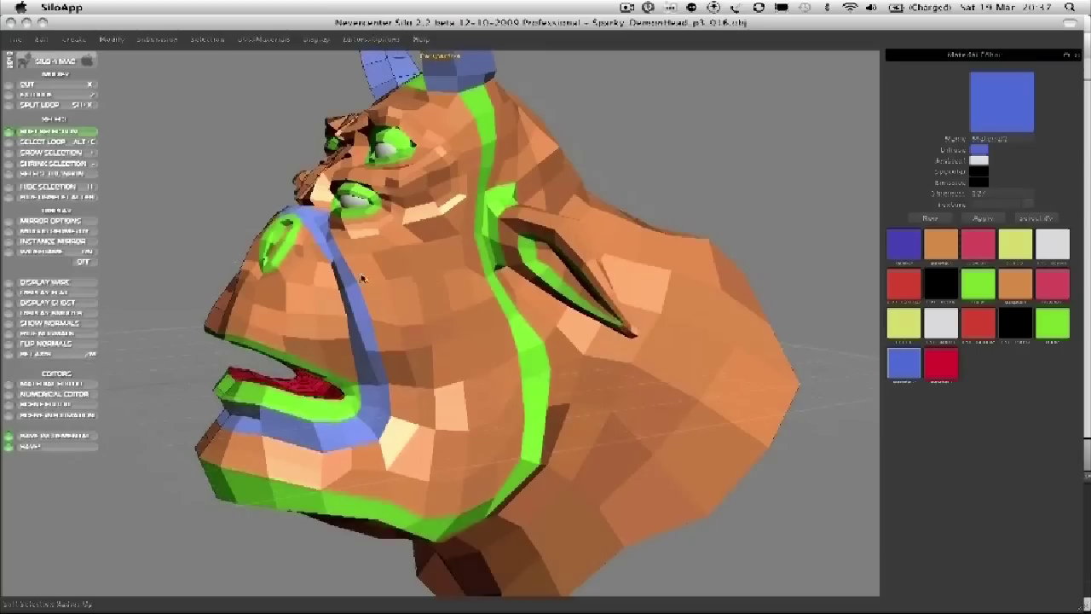
Step: Compare the flat-shaded head with and without its selection wireframe by alternately selecting and deselecting it
right_drag(362, 277, 447, 285)
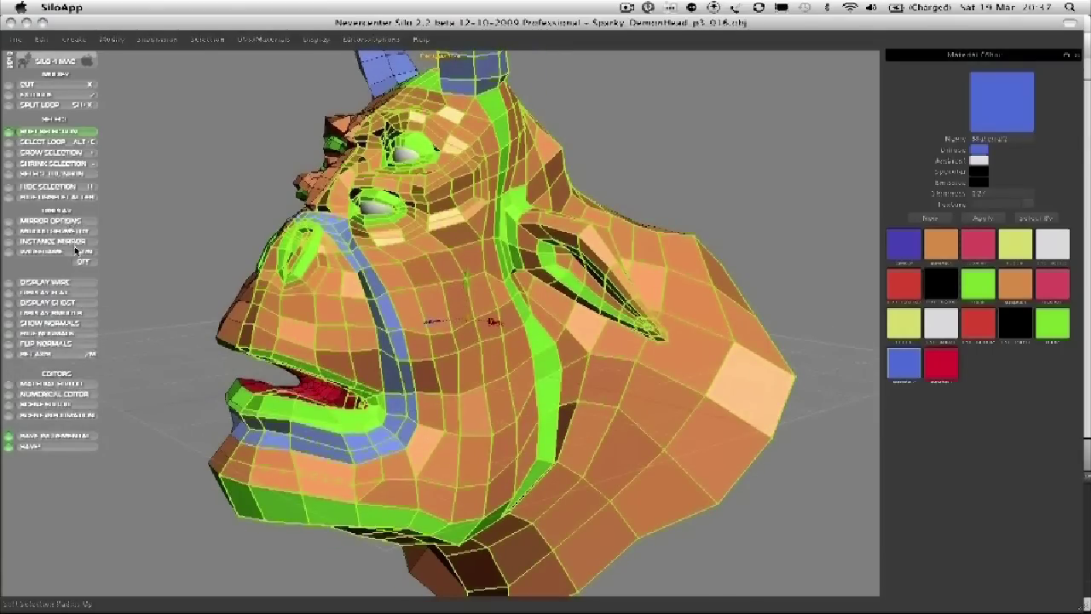
click(185, 269)
click(386, 285)
click(191, 253)
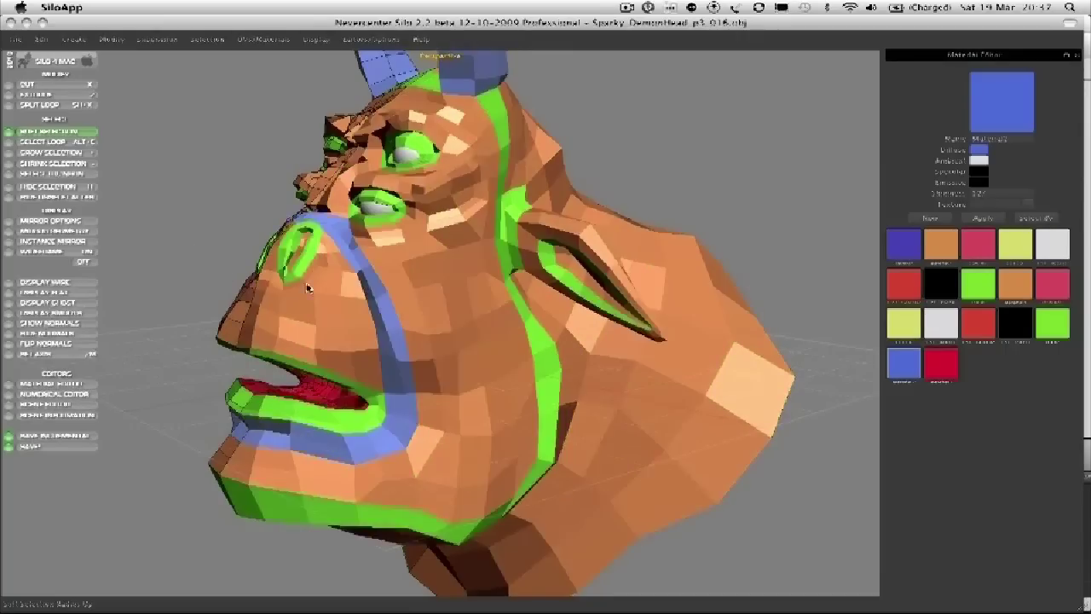
click(307, 286)
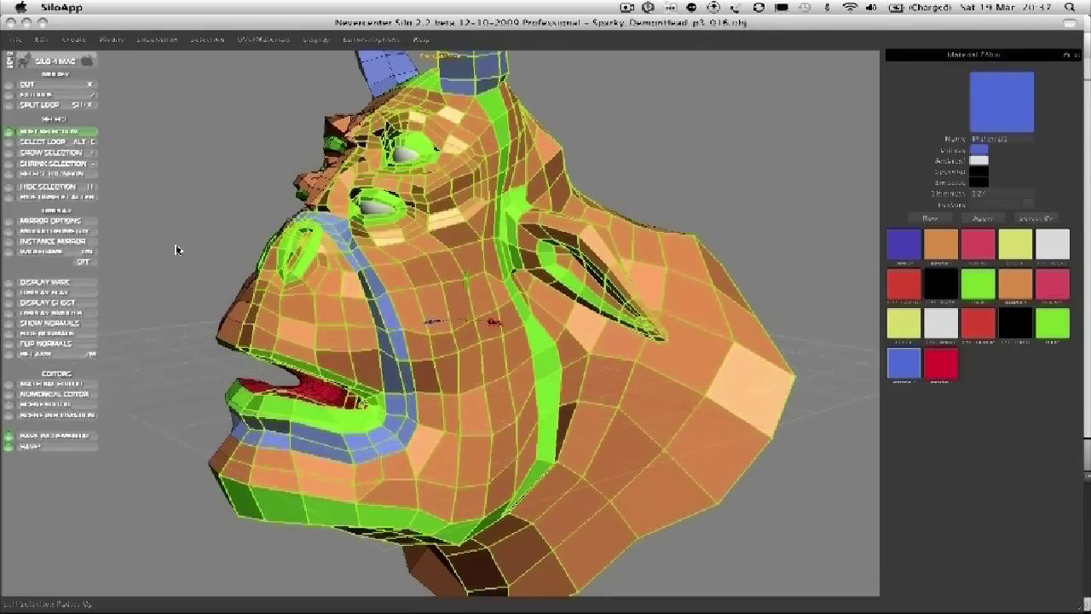
mouse_move(185, 264)
middle_down()
mouse_move(216, 263)
mouse_move(204, 264)
middle_up()
click(154, 259)
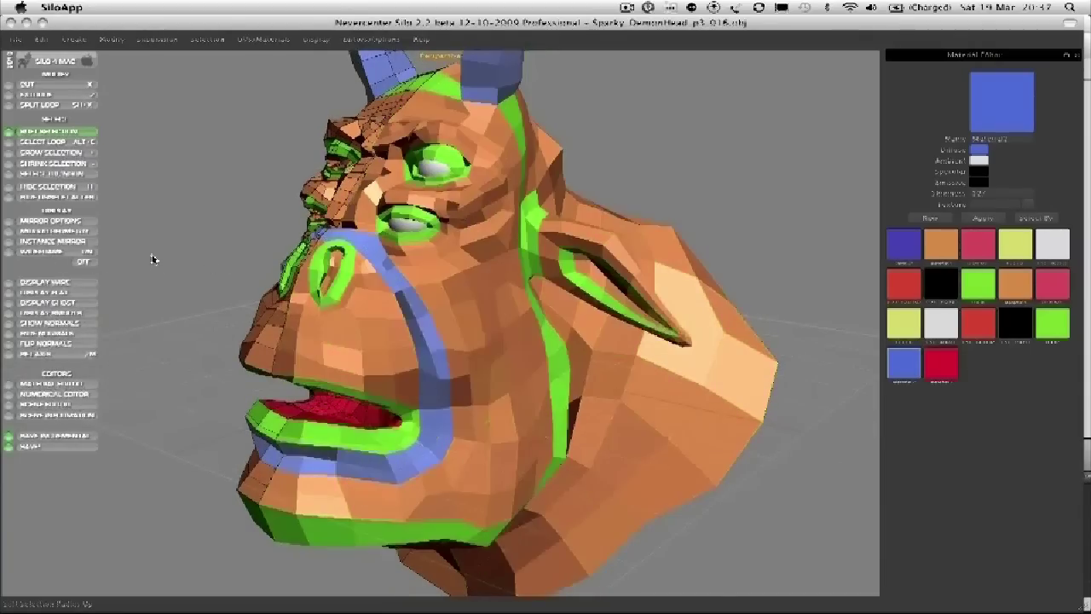
Step: Show the head's wireframe again and turn off the instance mirror, keeping the modelled half selected
click(404, 285)
click(84, 263)
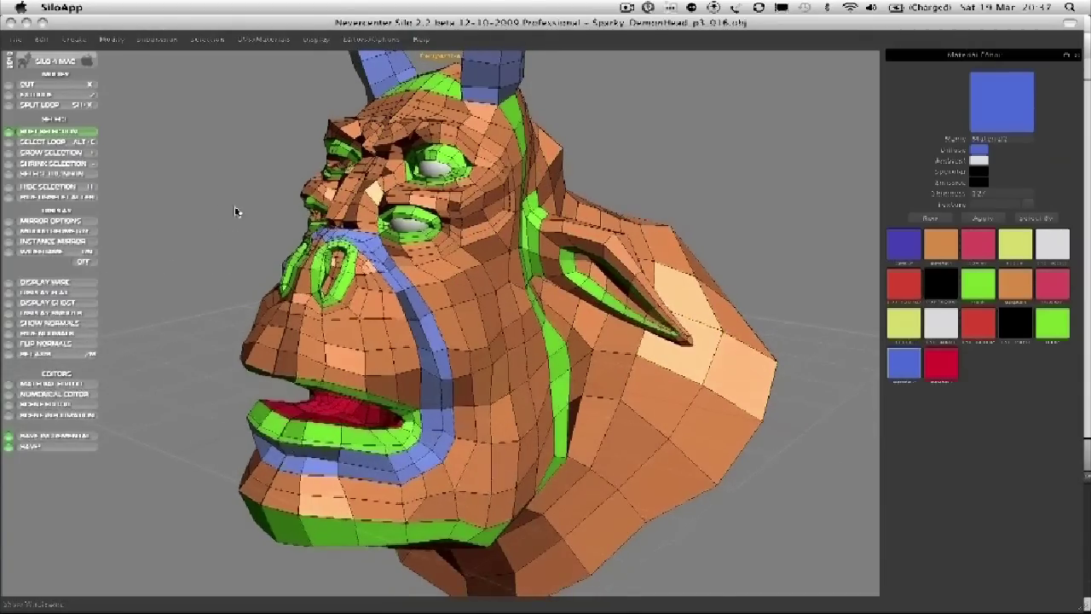
key(shift+w)
click(37, 244)
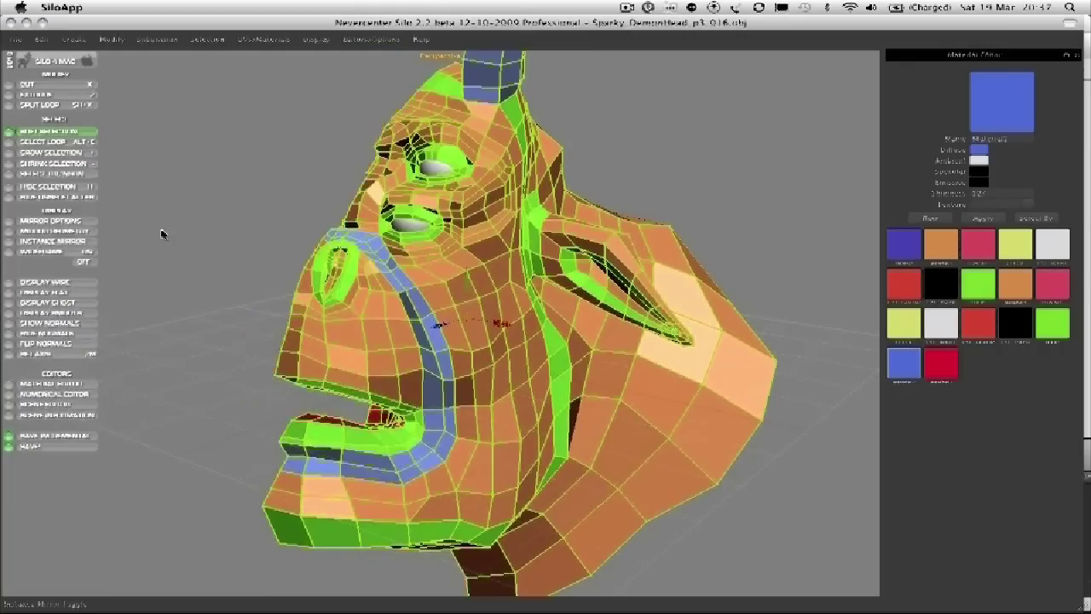
alt+drag(163, 233, 210, 293)
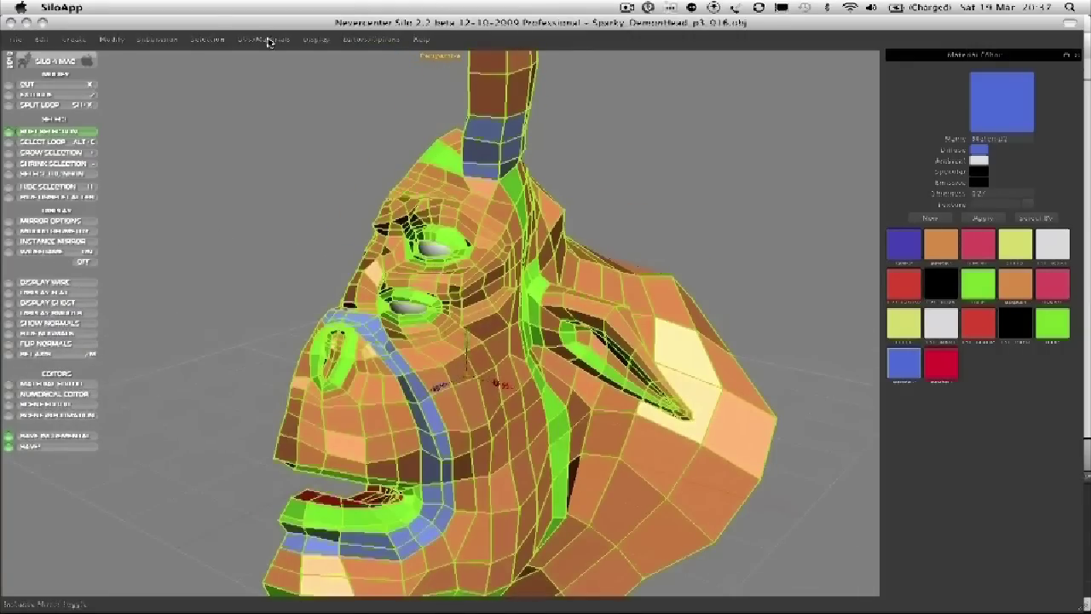
Step: Open the scene information and check the face statistics for the selected half head
click(322, 41)
mouse_move(362, 39)
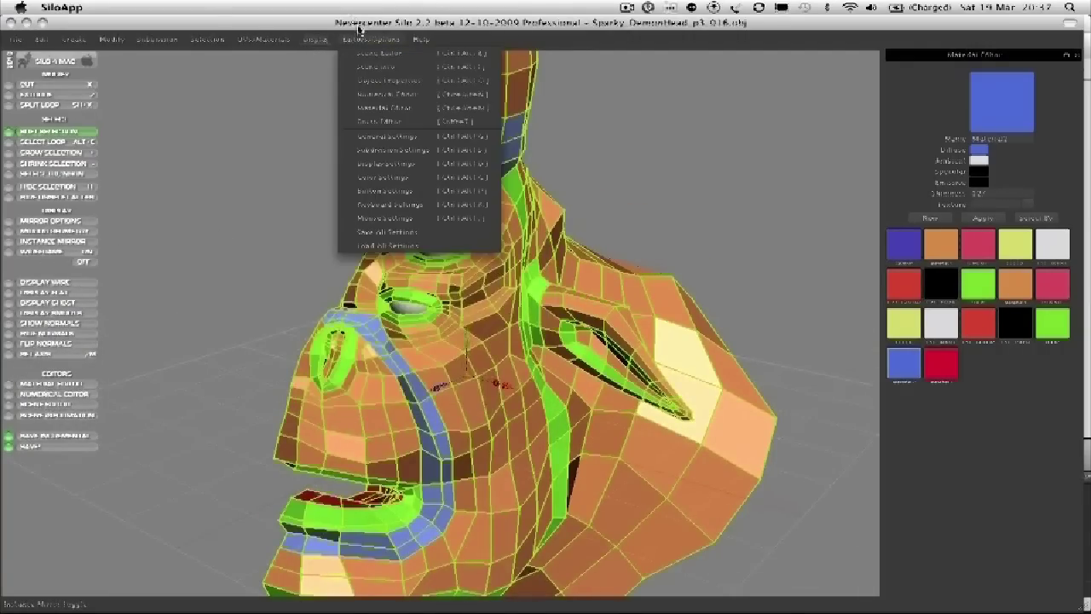
click(376, 66)
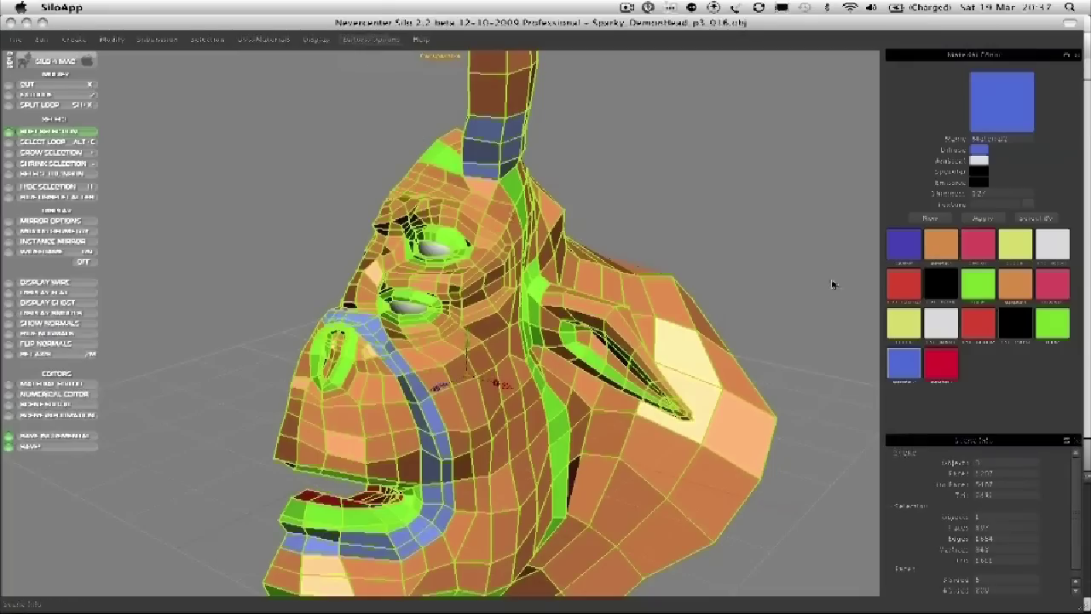
scroll(1074, 491, down, 1)
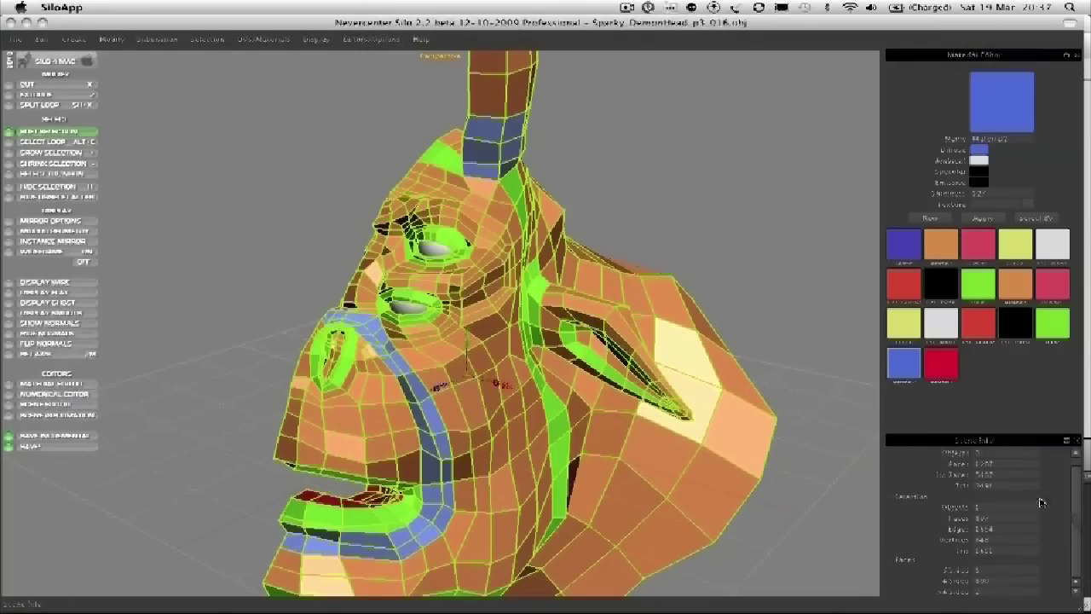
Step: Select all faces with more than 4 sides on the half head using the special selection options
middle_drag(740, 350, 134, 247)
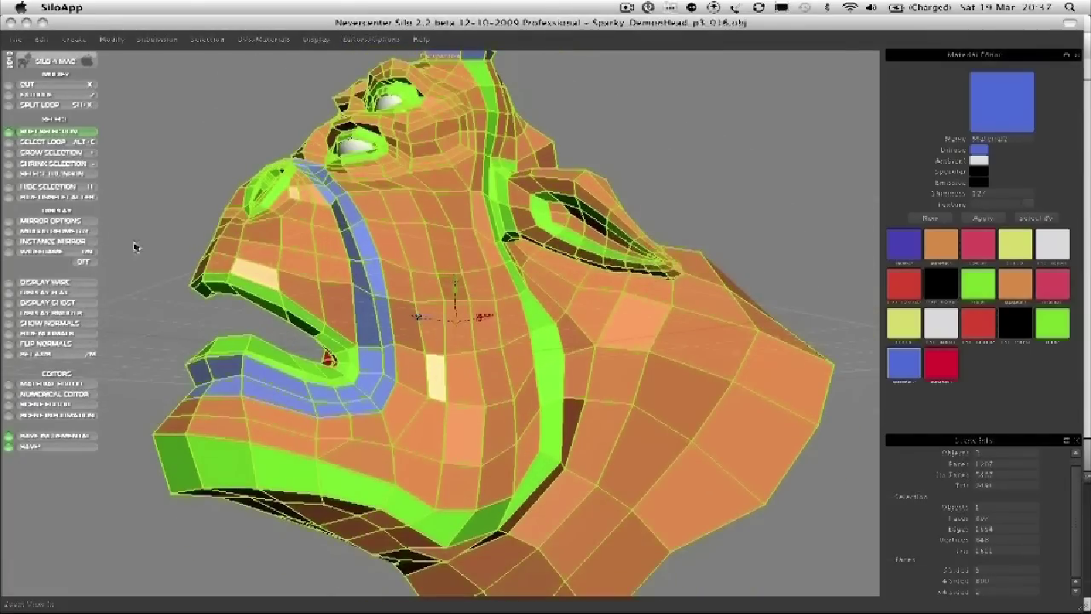
click(47, 174)
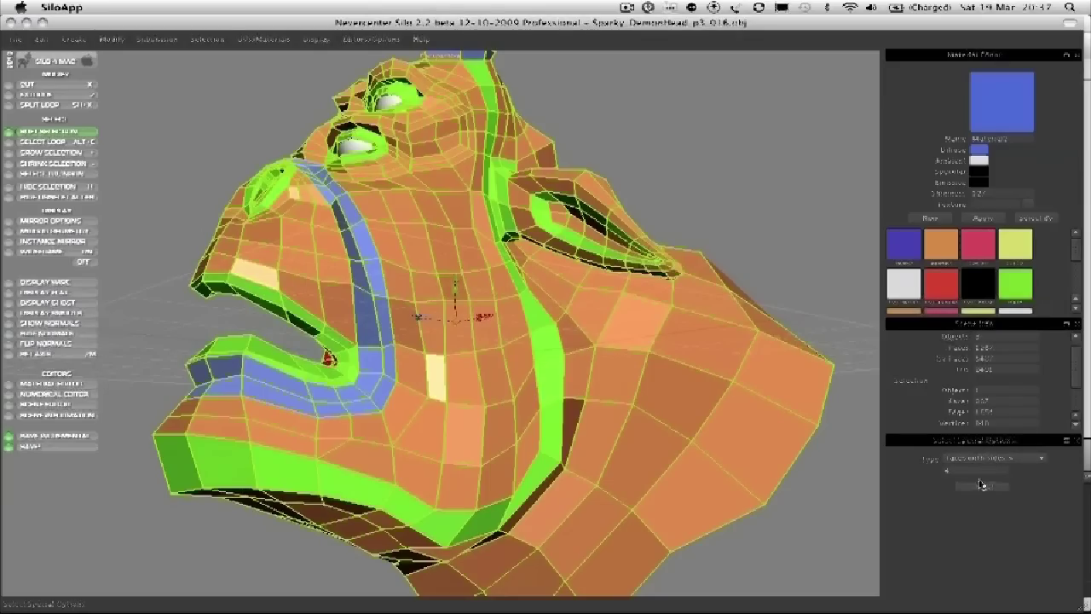
click(981, 488)
middle_drag(637, 390, 458, 378)
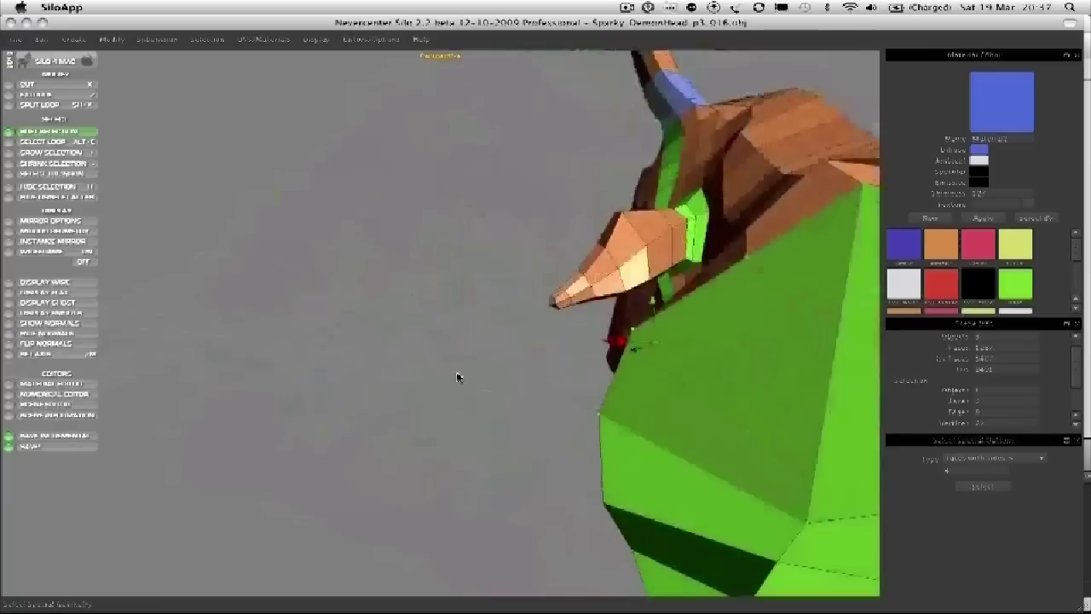
Step: Single out the large many-sided face closing the back of the head, clear the selection, and save an incremental version of the file
scroll(530, 394, down, 5)
middle_drag(530, 393, 486, 409)
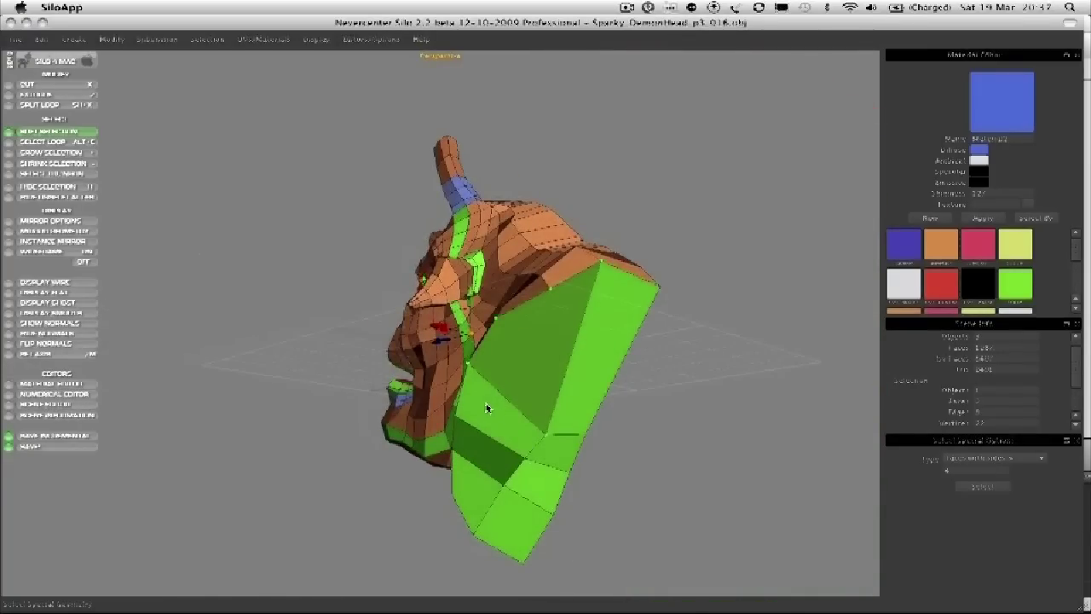
click(545, 365)
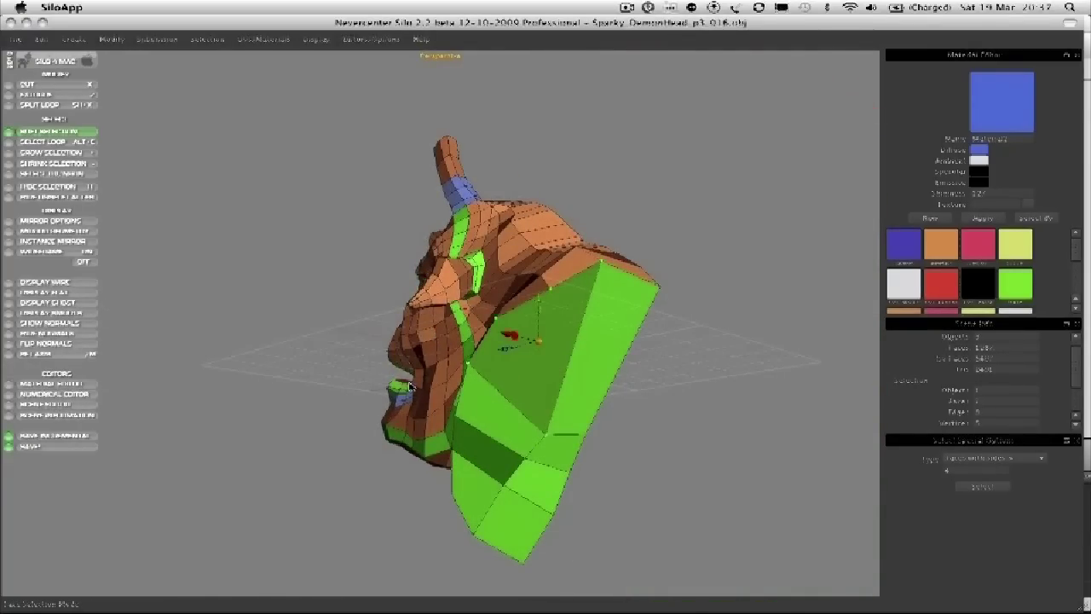
key(Delete)
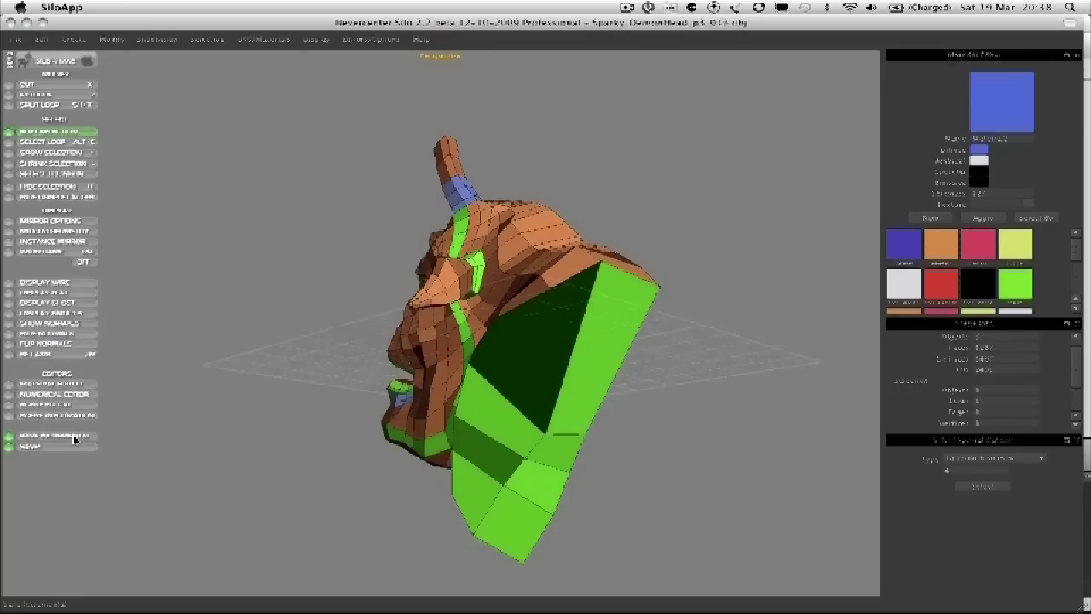
Step: Select all the green faces closing off the back of the half head and the neck, and delete them
click(529, 345)
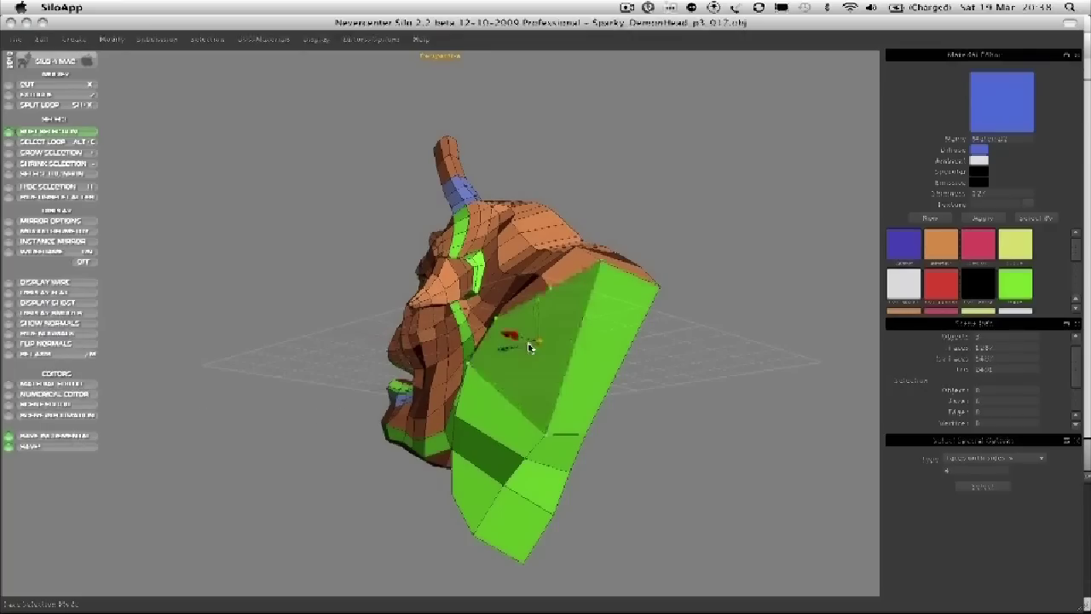
shift+click(603, 373)
shift+click(485, 418)
shift+click(481, 460)
shift+click(486, 489)
shift+click(526, 511)
shift+click(544, 470)
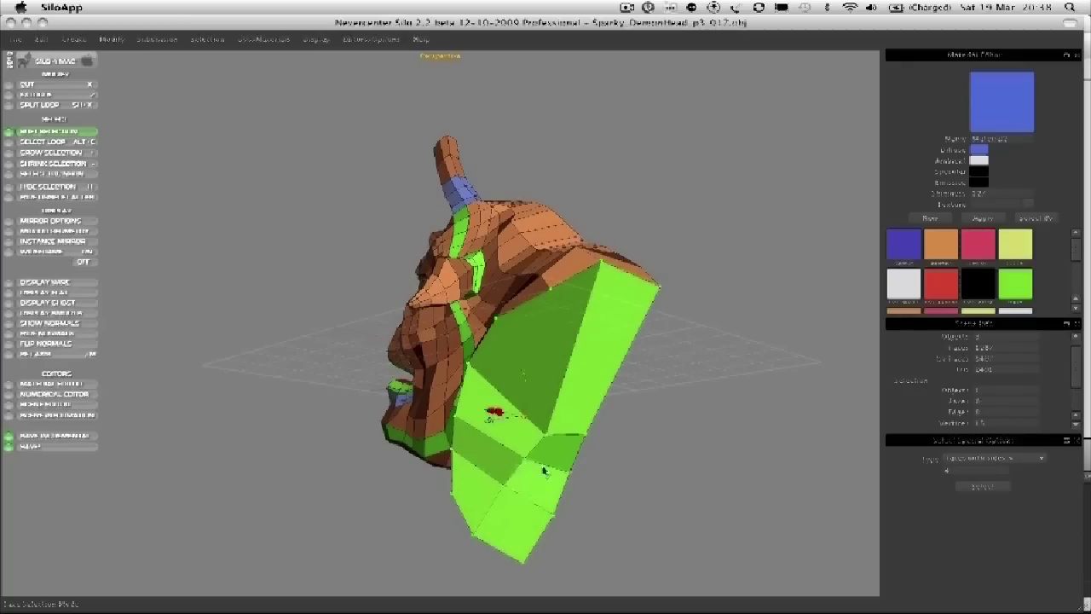
shift+click(550, 453)
key(Delete)
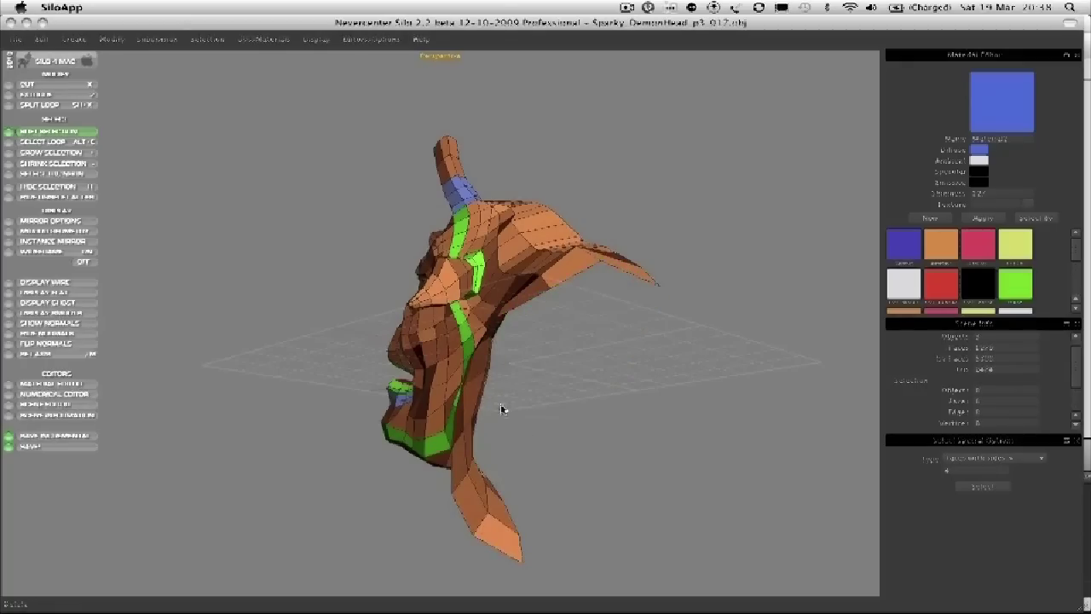
Step: Select the half head as an object, close the special selection options, and check its face statistics in the scene information
middle_drag(501, 410, 776, 441)
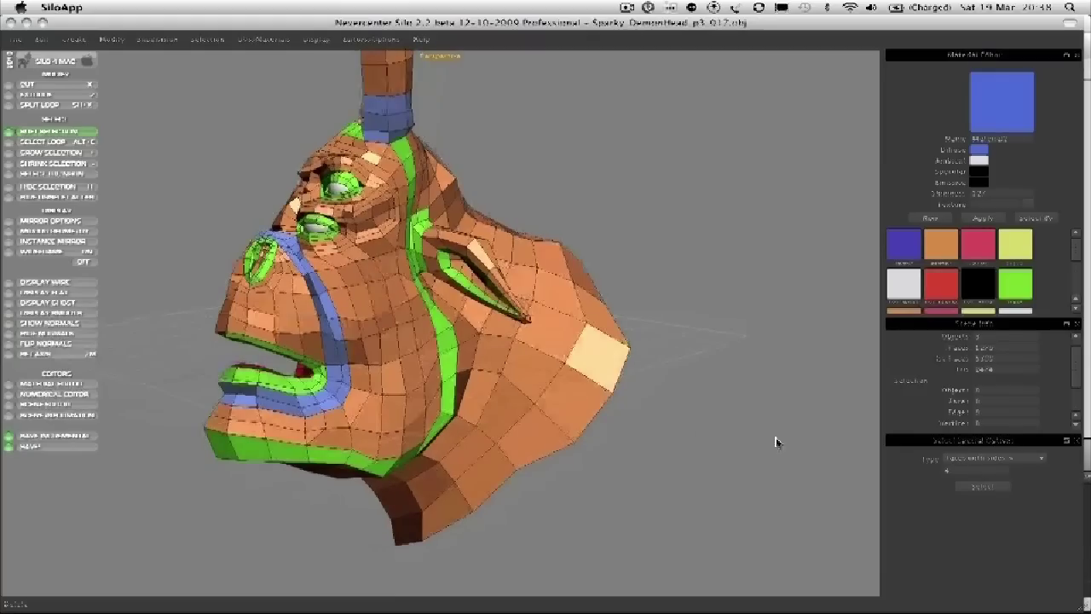
key(1)
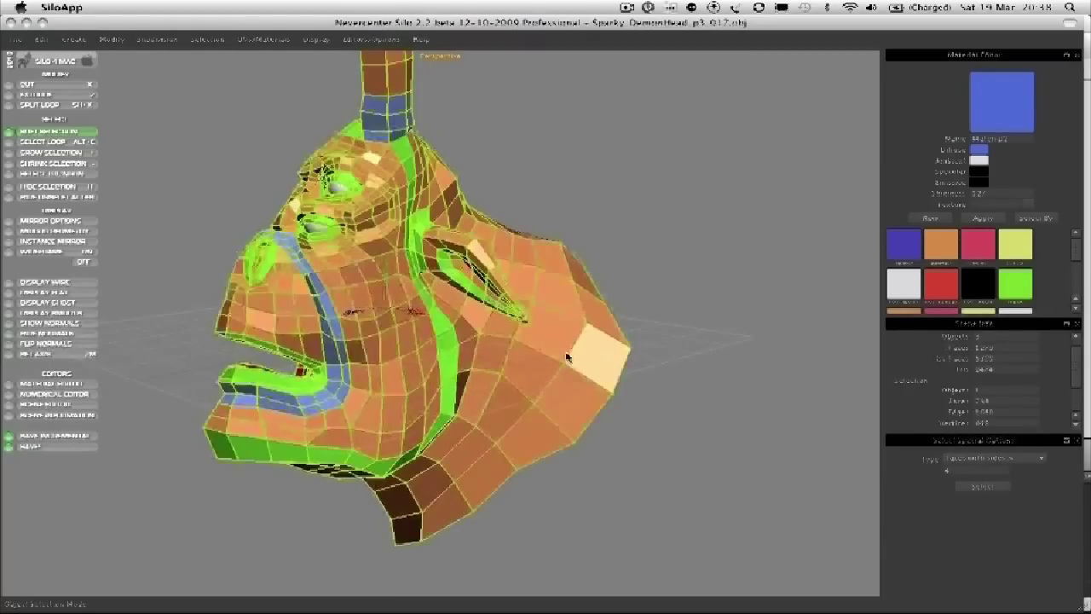
click(576, 375)
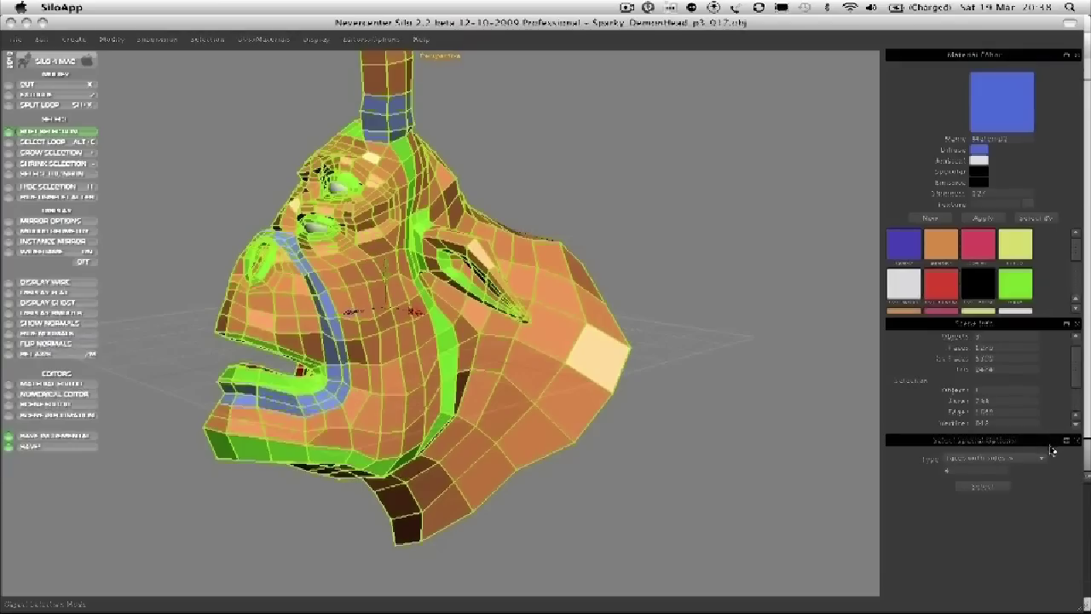
click(1077, 442)
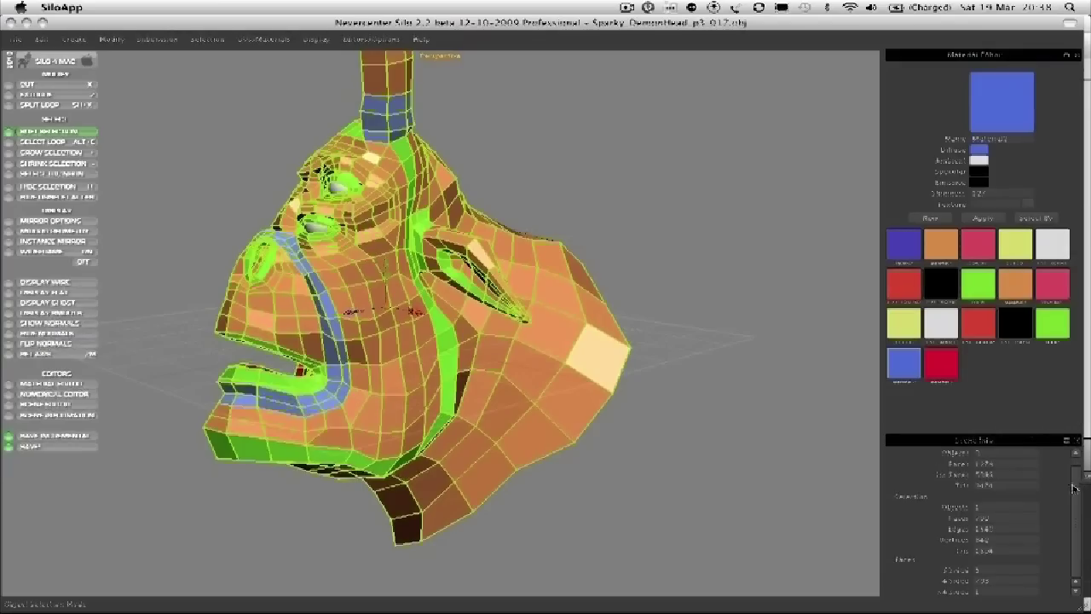
middle_drag(697, 473, 595, 396)
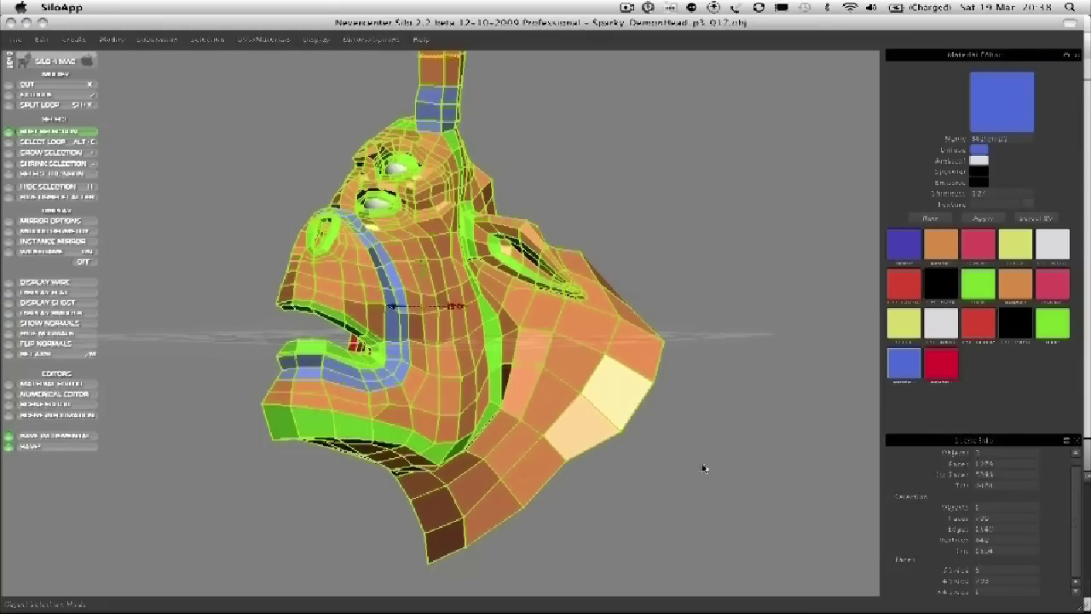
Step: Select the faces with more than 4 sides again and locate the flagged one beside the lower eye's outer corner
click(42, 174)
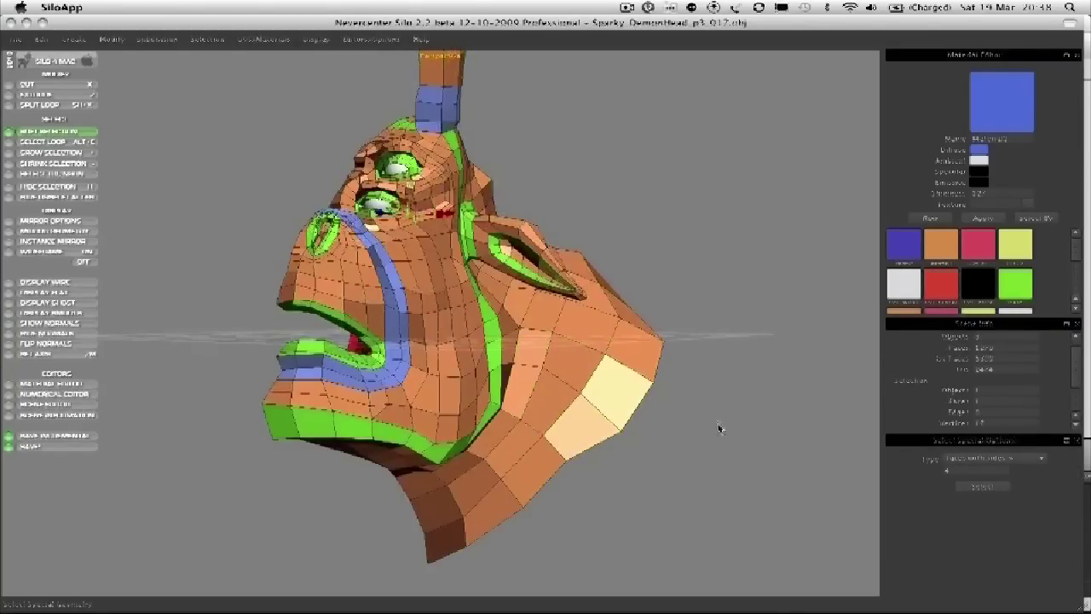
scroll(640, 414, up, 10)
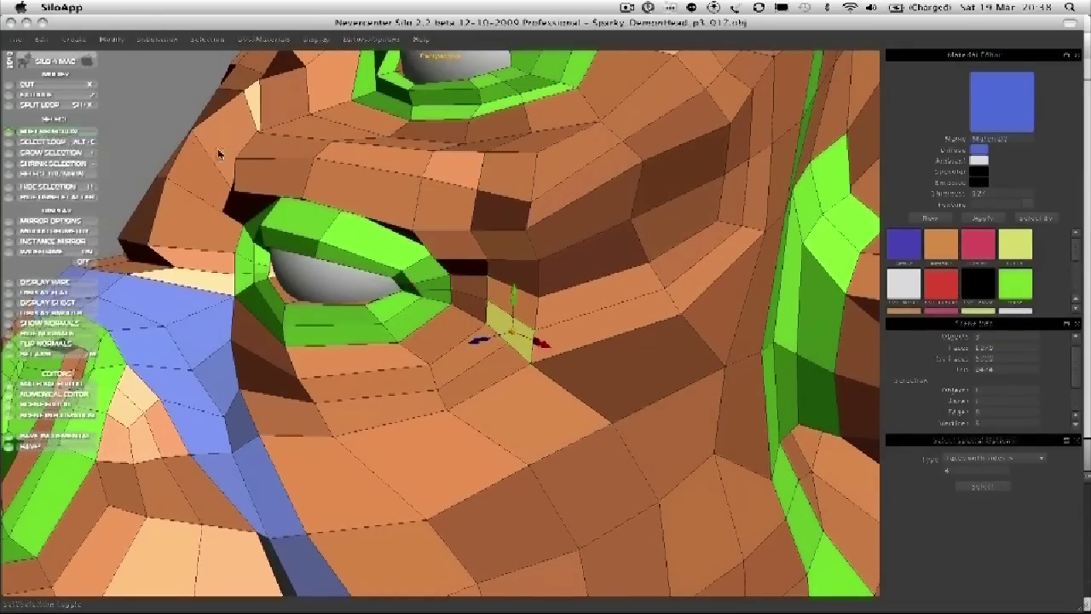
click(167, 109)
alt+drag(428, 309, 336, 281)
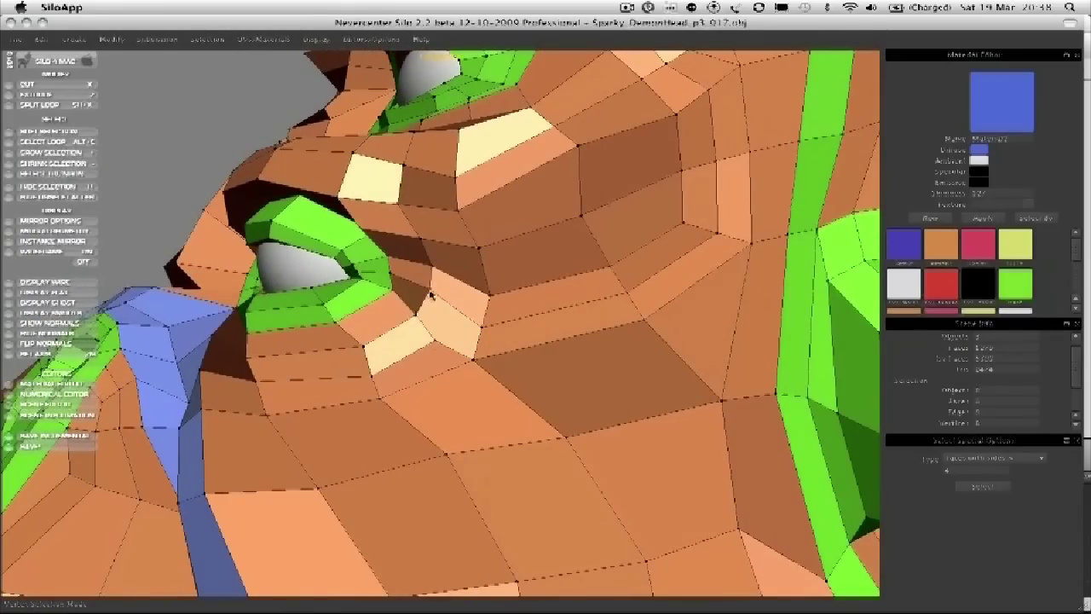
middle_drag(474, 356, 394, 343)
scroll(448, 335, up, 5)
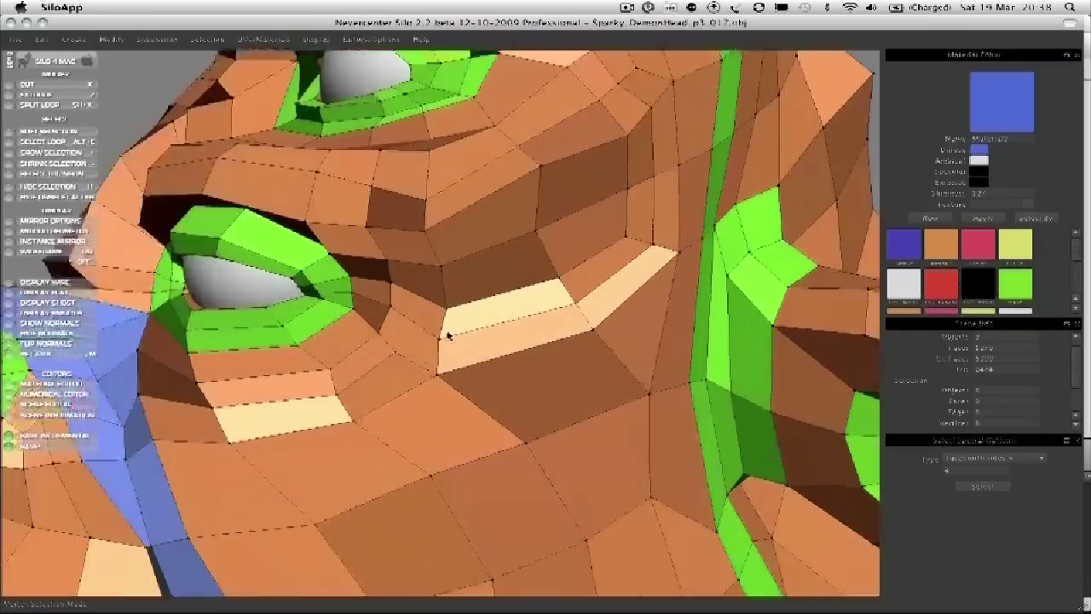
Step: Split the five-sided face at the outer corner of the lower eye with a new edge between two of its vertices
click(415, 348)
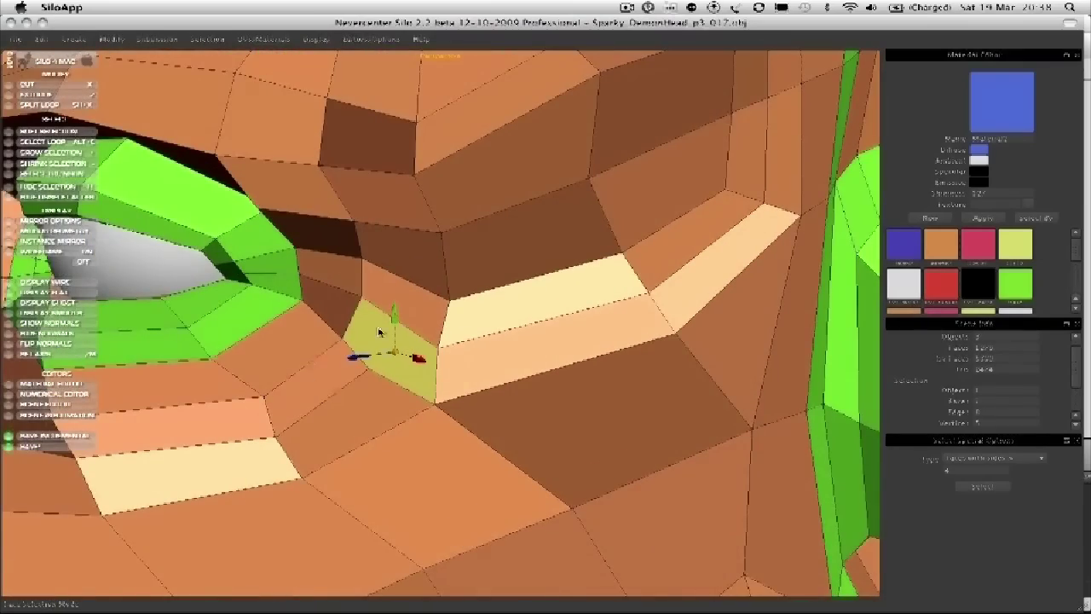
scroll(380, 333, down, 3)
middle_drag(379, 332, 293, 323)
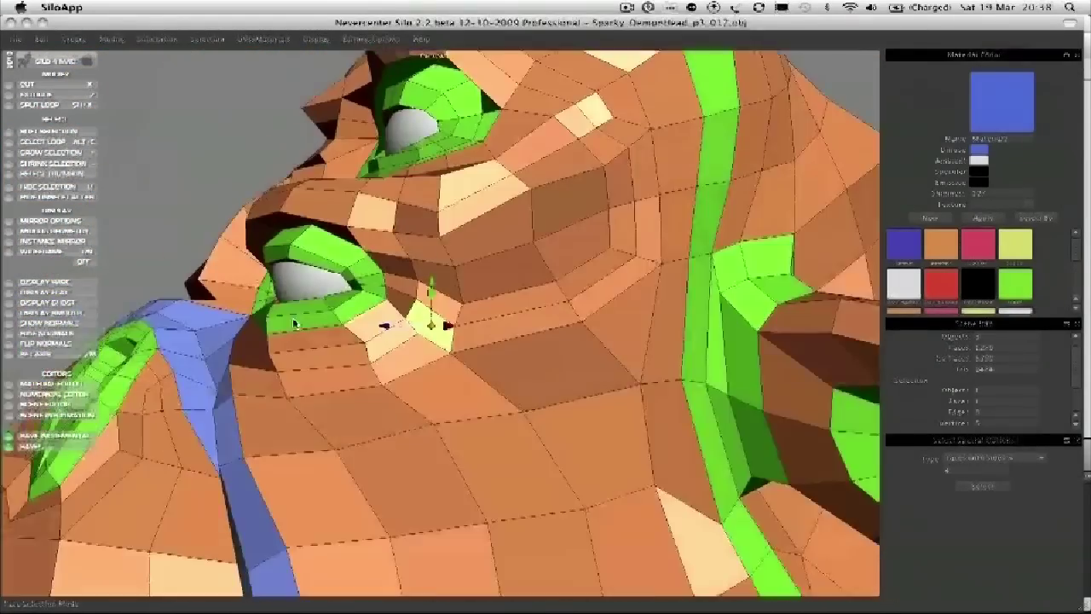
scroll(293, 323, up, 3)
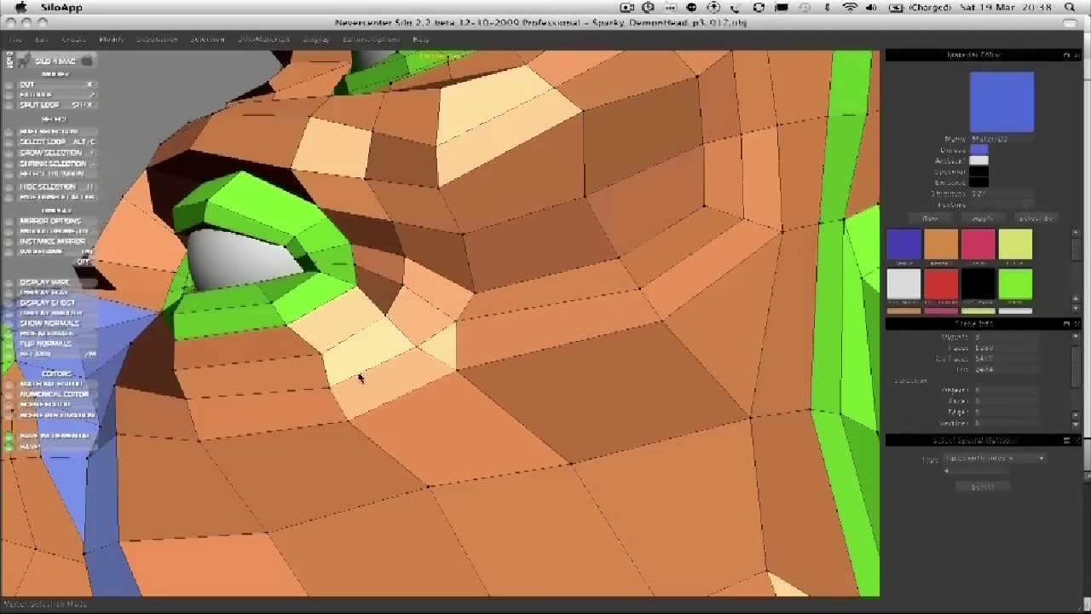
scroll(430, 277, down, 3)
middle_drag(431, 277, 376, 309)
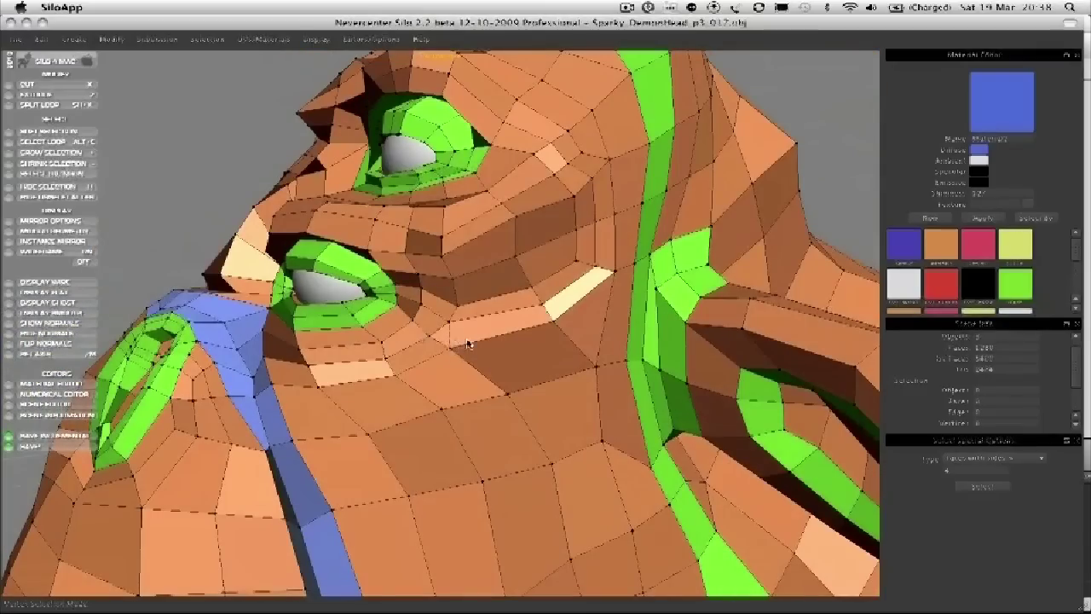
Step: Change the special selection type to faces with fewer than 4 sides and select all such faces on the half head
middle_drag(468, 341, 345, 295)
scroll(345, 296, down, 2)
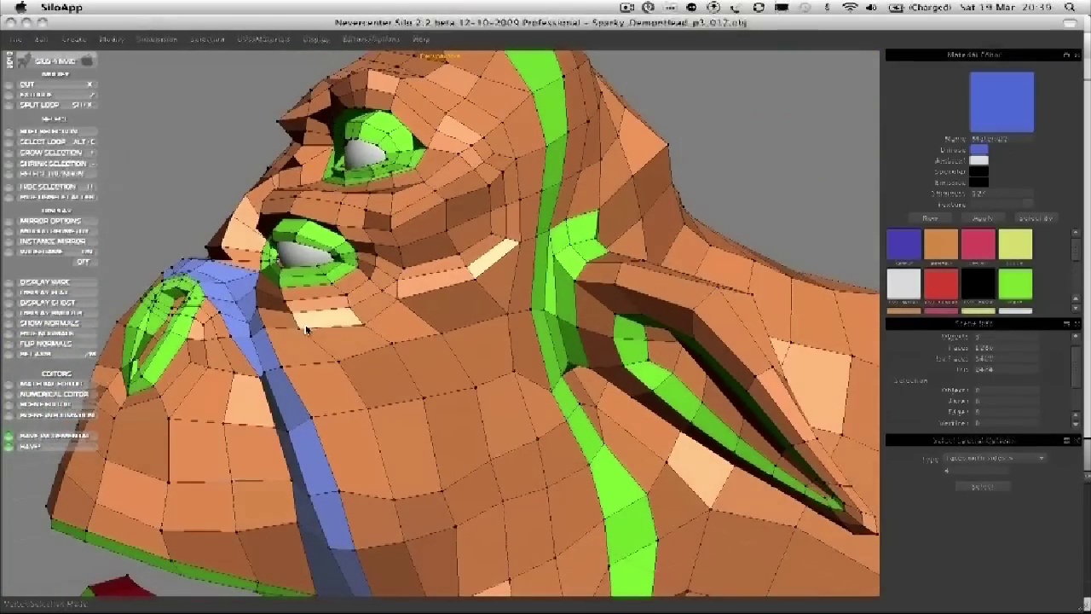
scroll(288, 296, down, 2)
key(f)
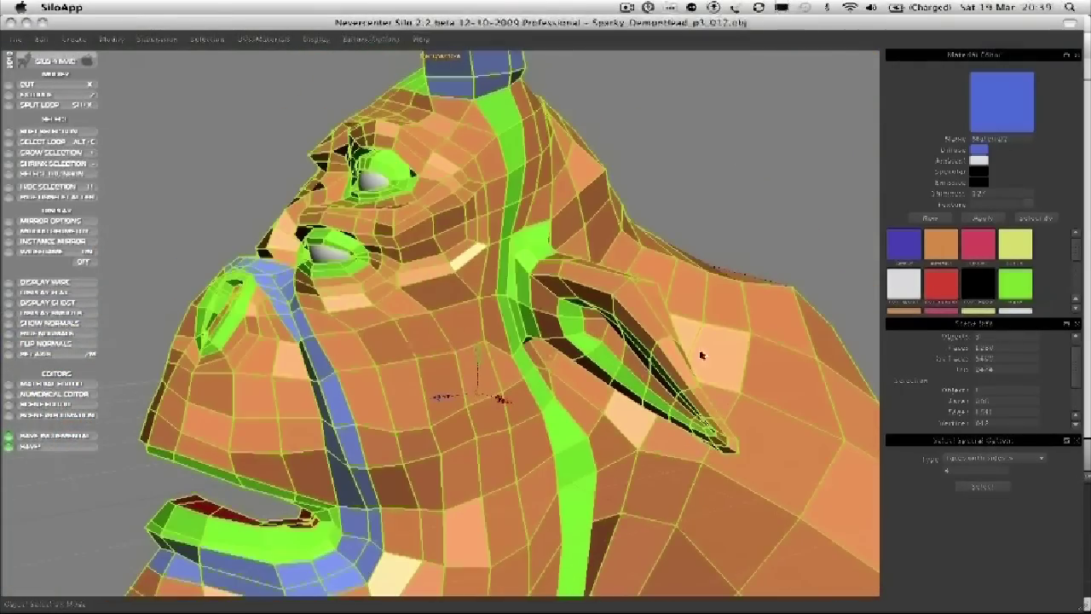
click(1005, 463)
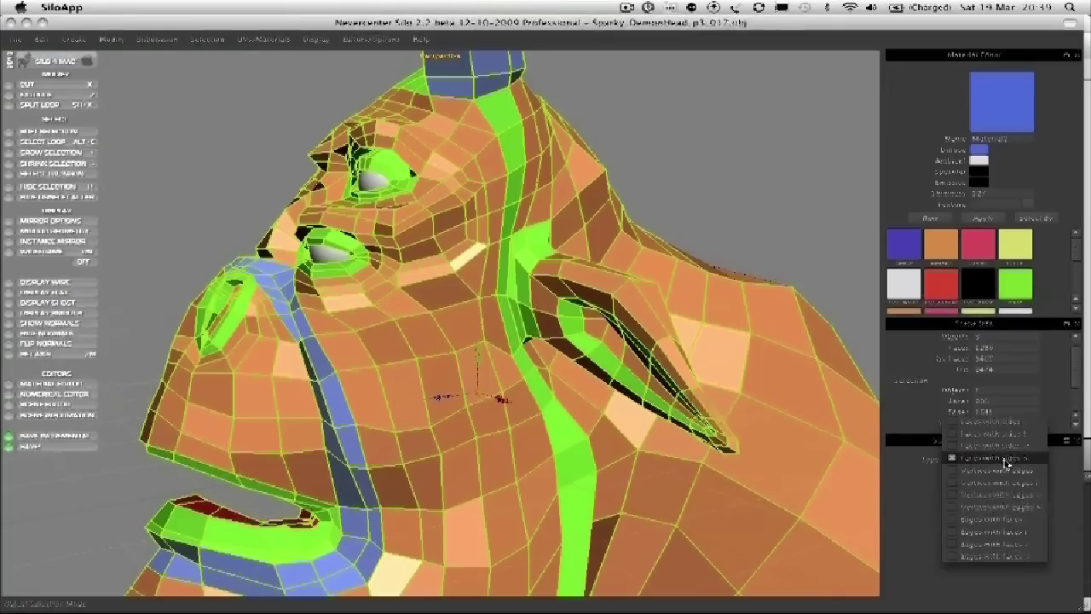
click(1002, 453)
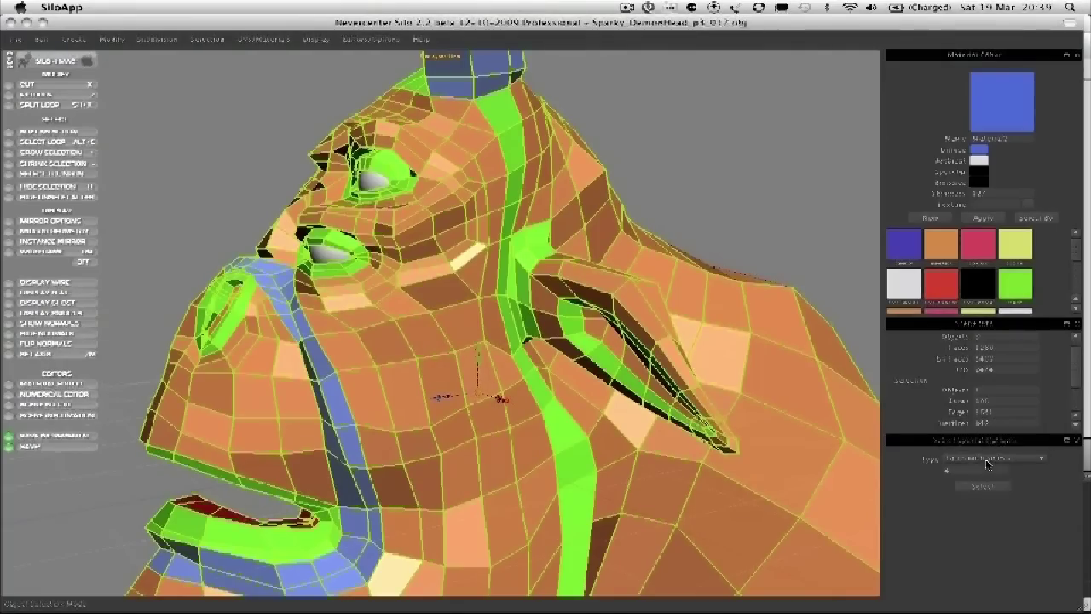
click(983, 488)
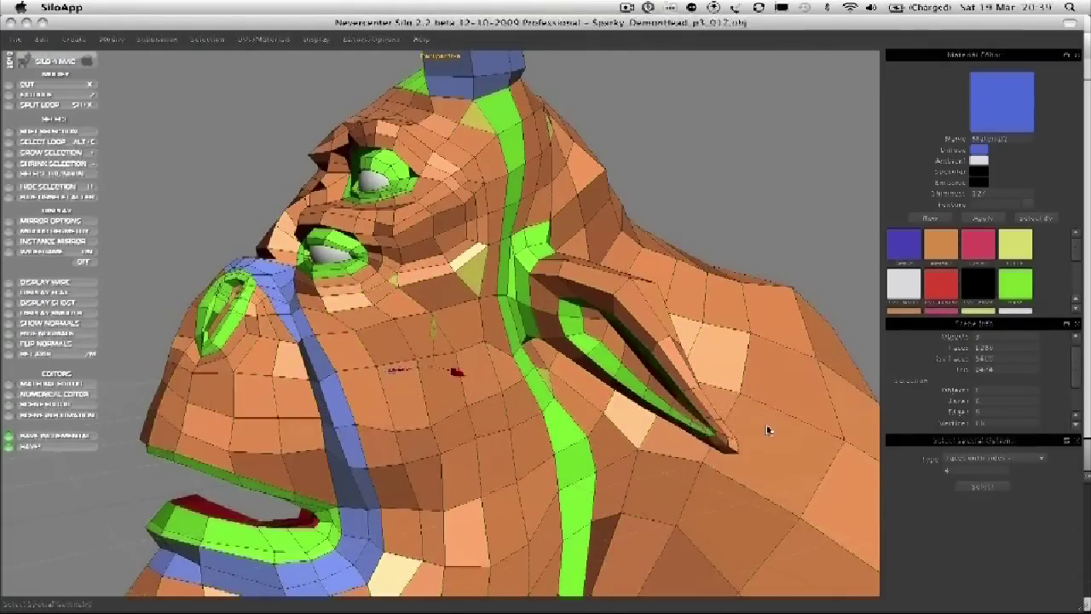
Step: Inspect the flagged triangles around the head and jaw, and single out a face on the underside of the chin
middle_drag(584, 269, 404, 338)
middle_drag(570, 230, 407, 302)
scroll(520, 298, up, 3)
middle_drag(404, 406, 518, 303)
key(a)
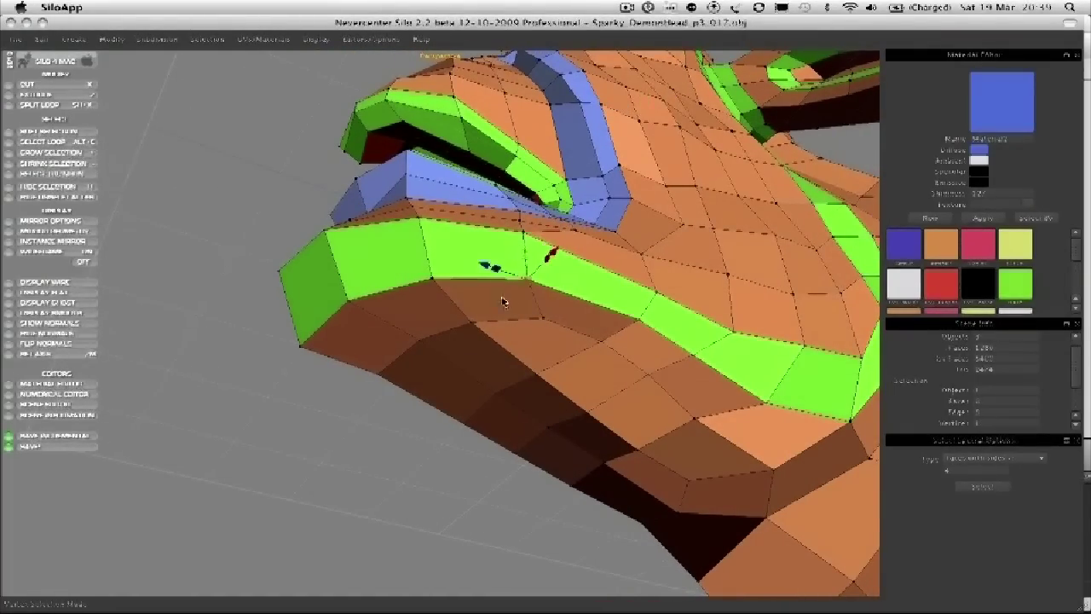
key(d)
click(441, 381)
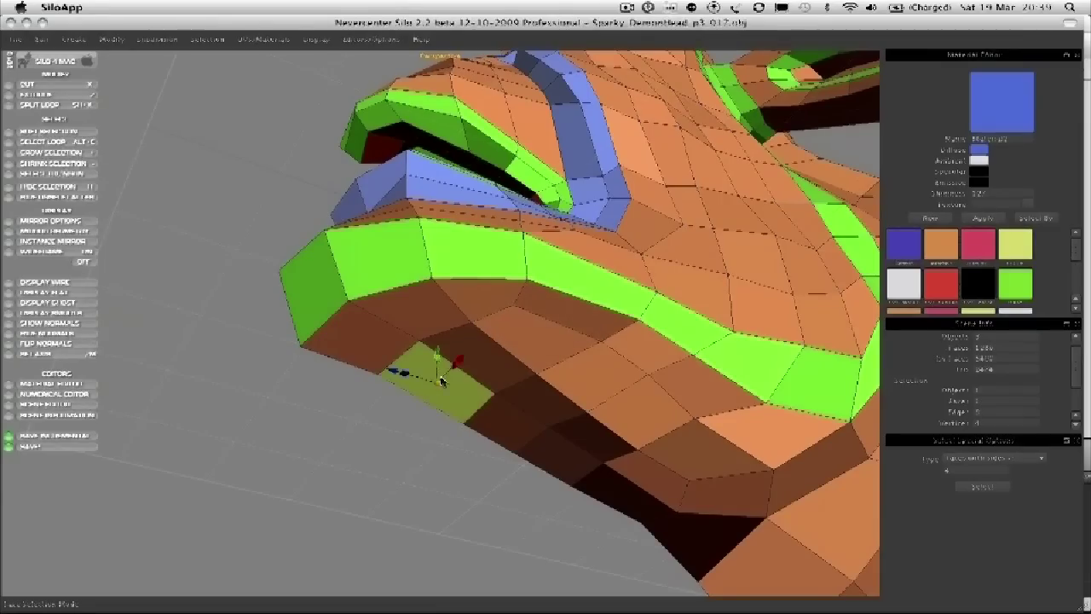
key(plus)
key(a)
Step: Connect two vertices on the chin above the green jaw strip with a new edge and delete the neighbouring diagonal edge
middle_drag(571, 283, 503, 273)
shift+click(515, 334)
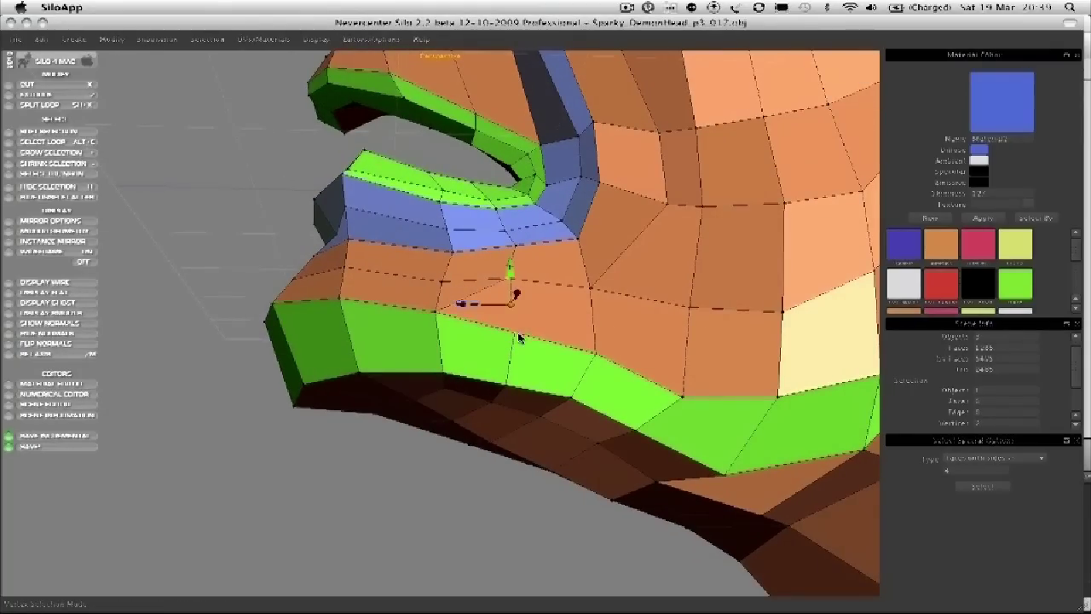
key(s)
click(478, 294)
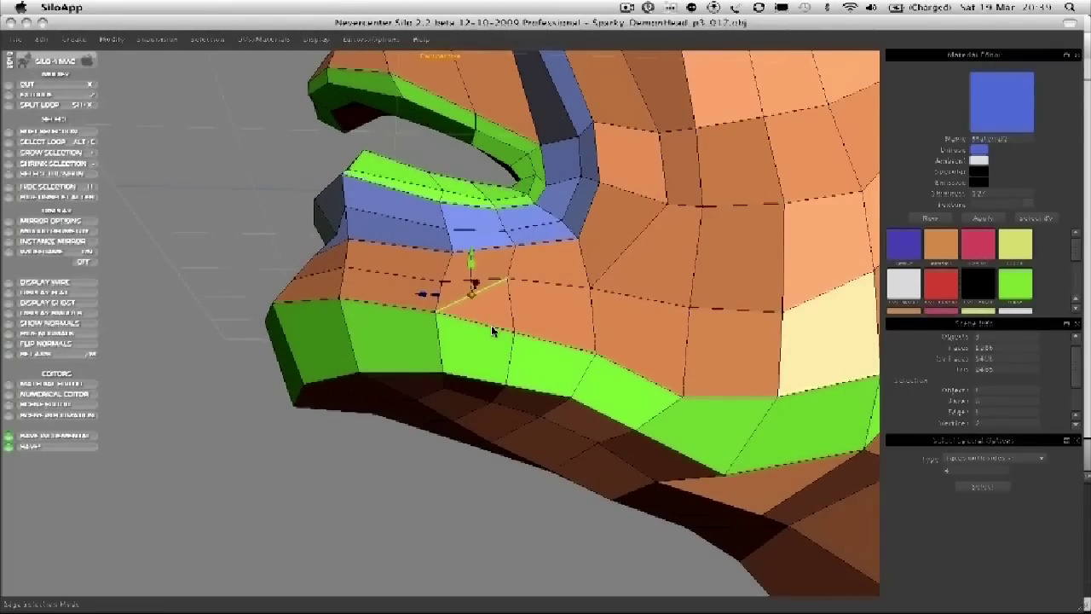
key(Delete)
Step: Examine the topology from the mouth and cheek up to the outer corners of the eyes for remaining triangles
alt+drag(276, 431, 367, 445)
alt+middle_drag(471, 283, 431, 424)
scroll(431, 423, up, 1)
scroll(431, 423, down, 3)
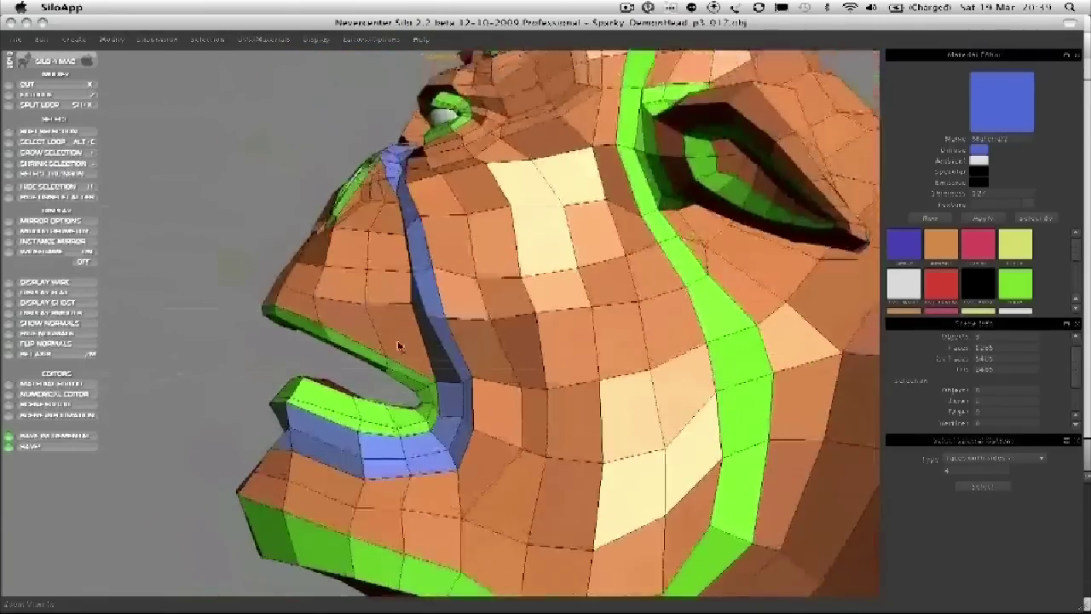
alt+drag(401, 346, 404, 404)
scroll(416, 404, up, 4)
scroll(397, 435, down, 2)
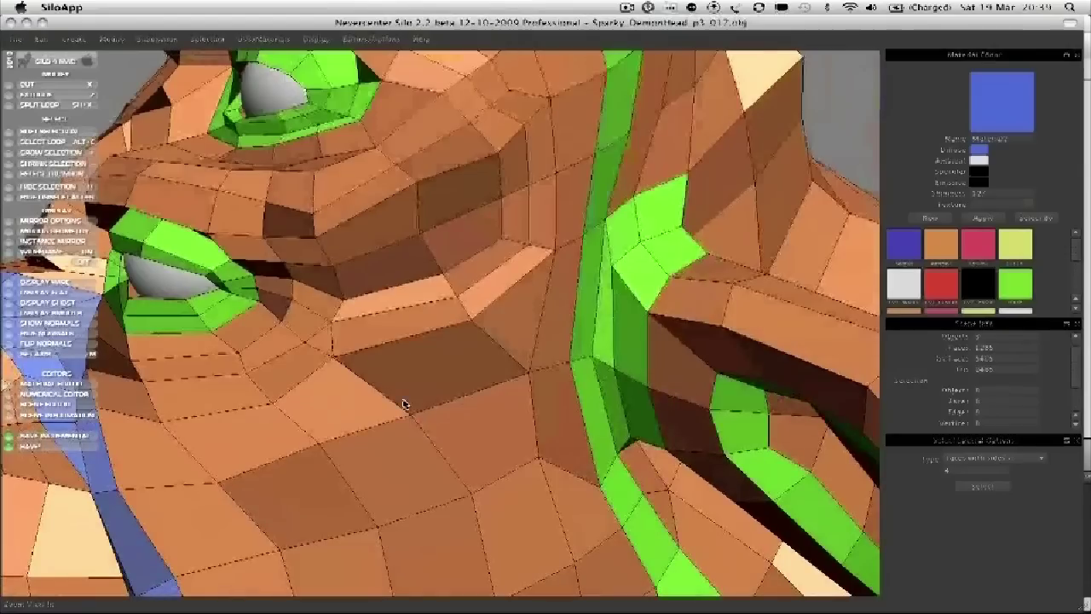
key(a)
alt+middle_drag(349, 378, 391, 394)
alt+drag(392, 398, 431, 427)
scroll(421, 397, down, 2)
middle_drag(430, 426, 470, 323)
Step: Check the half head once more for faces with fewer than 4 sides, and clear the selection
key(f)
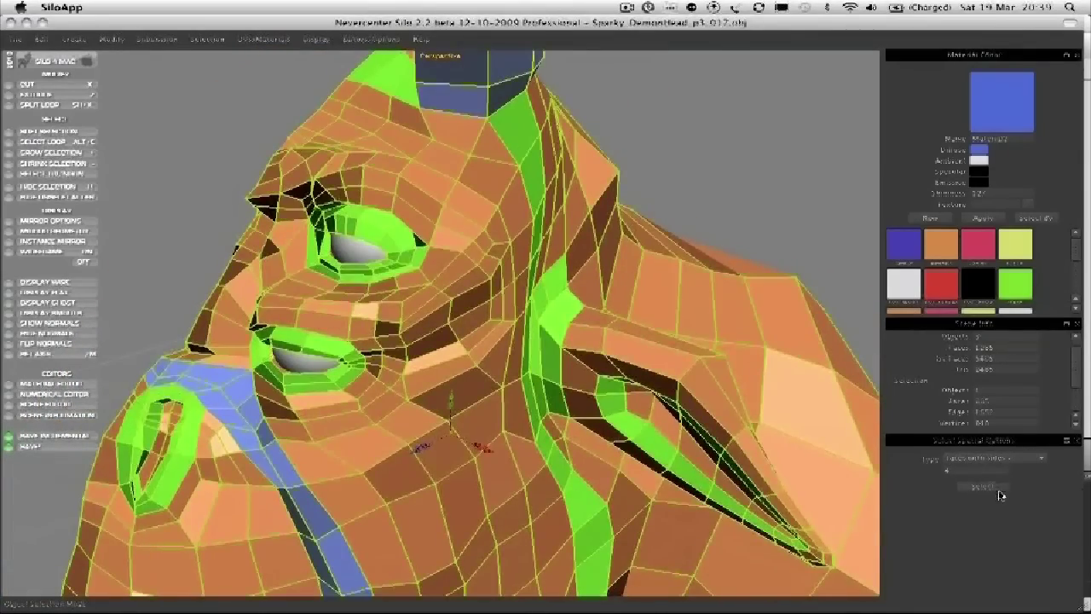
click(998, 490)
middle_drag(650, 400, 667, 339)
click(680, 248)
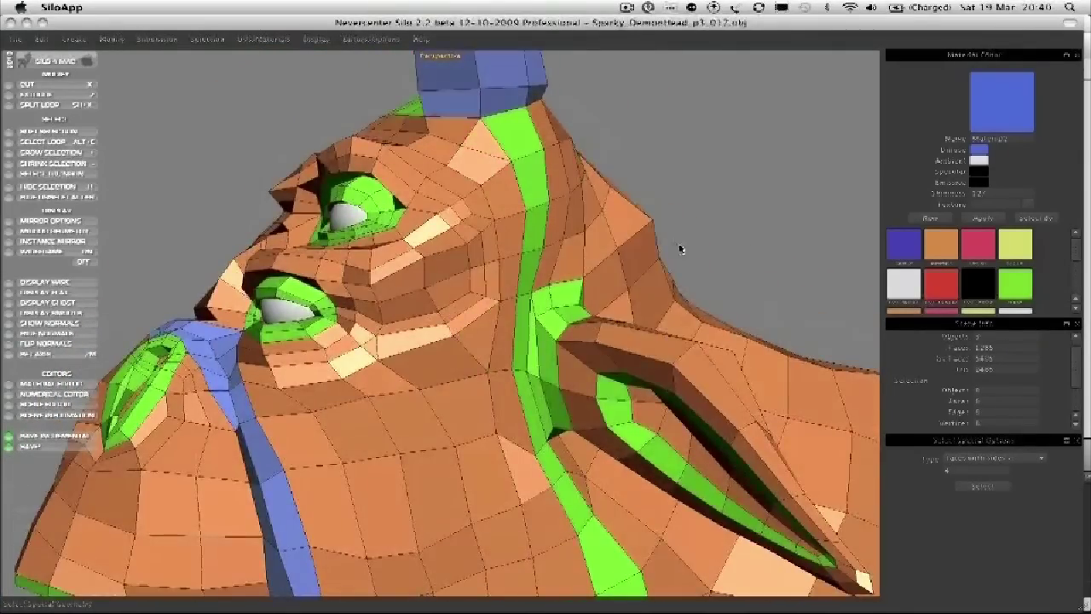
Step: Cut a new edge into the cheek below the outer corner of the lower eye and delete the neighbouring old edge
alt+right_drag(679, 248, 727, 285)
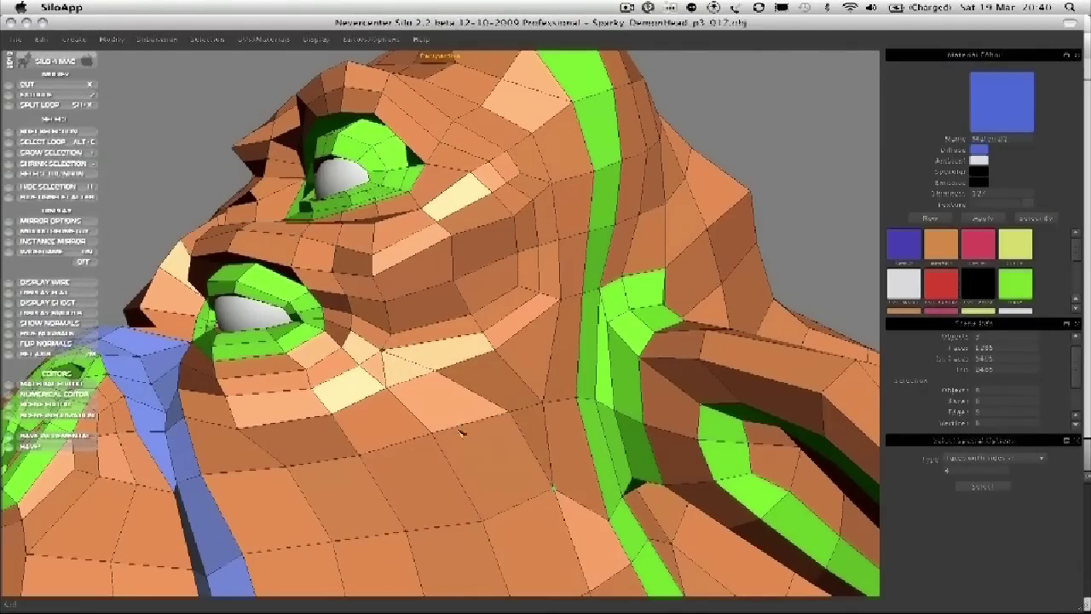
key(2)
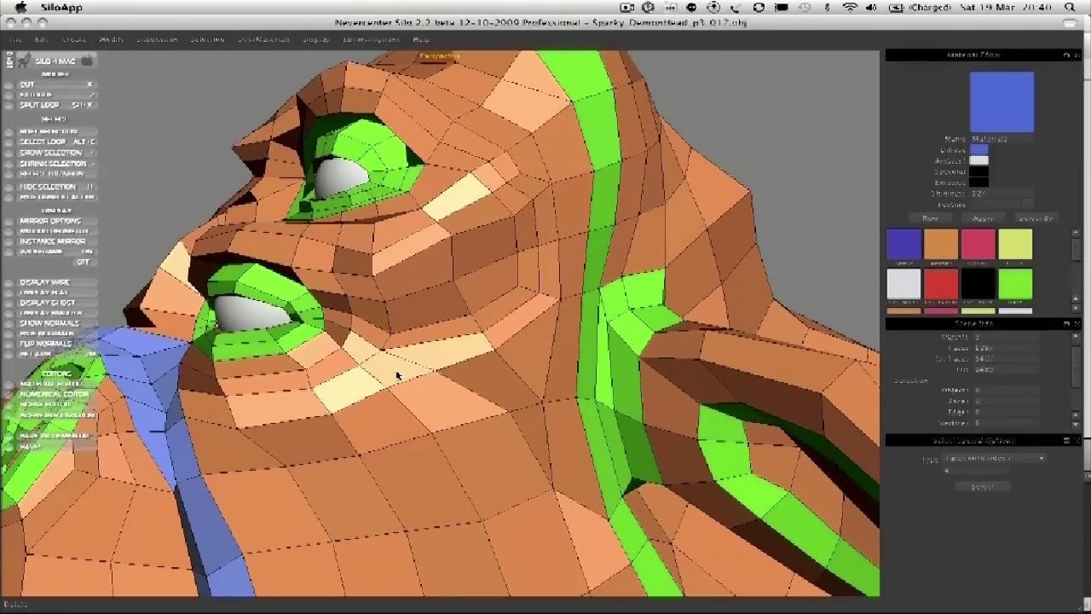
key(1)
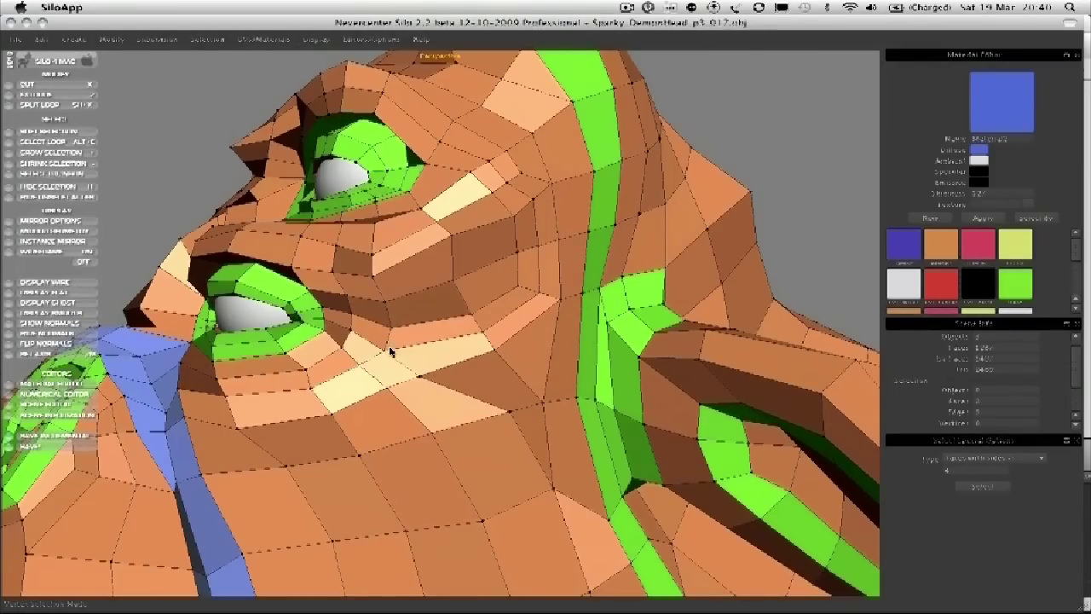
alt+drag(415, 355, 353, 370)
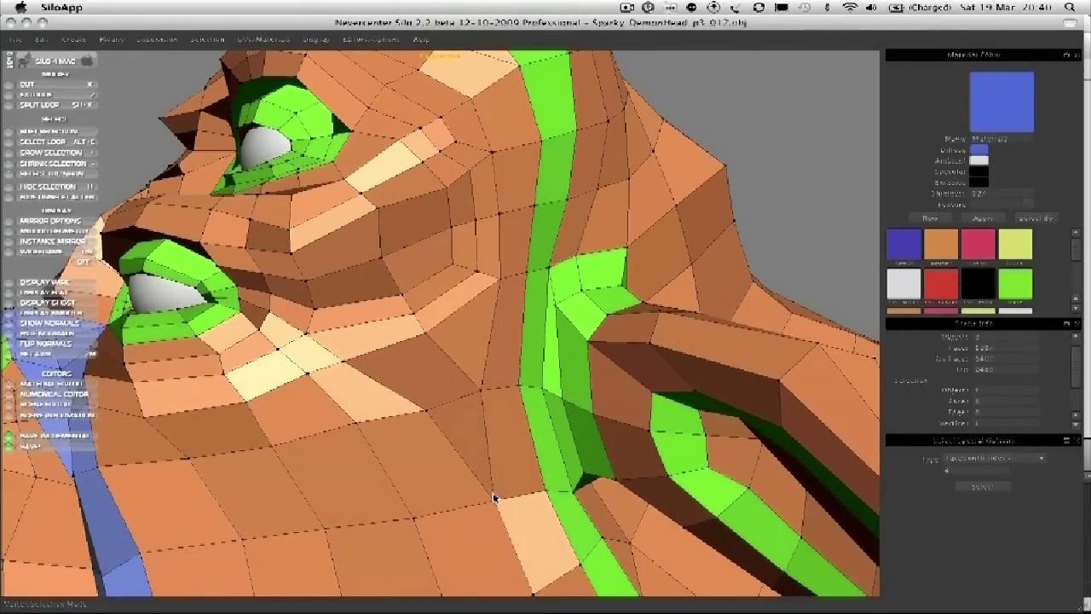
Step: Examine the edge flow from the outer corner of the lower eye across the cheek to the green strip before the ear
middle_drag(486, 406, 412, 366)
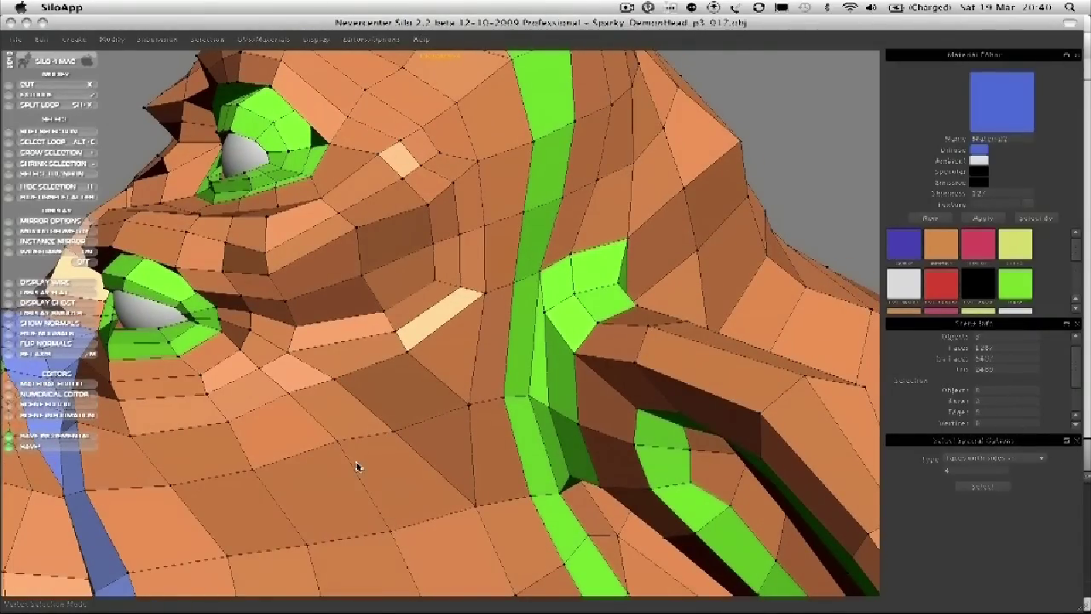
middle_drag(370, 453, 349, 449)
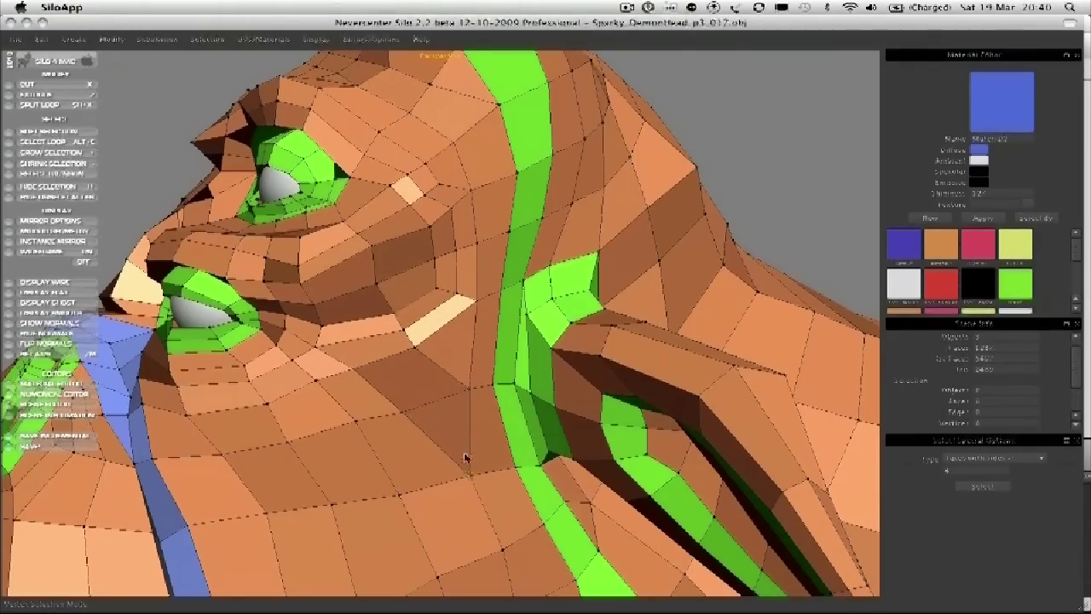
scroll(466, 459, down, 5)
middle_drag(465, 459, 433, 453)
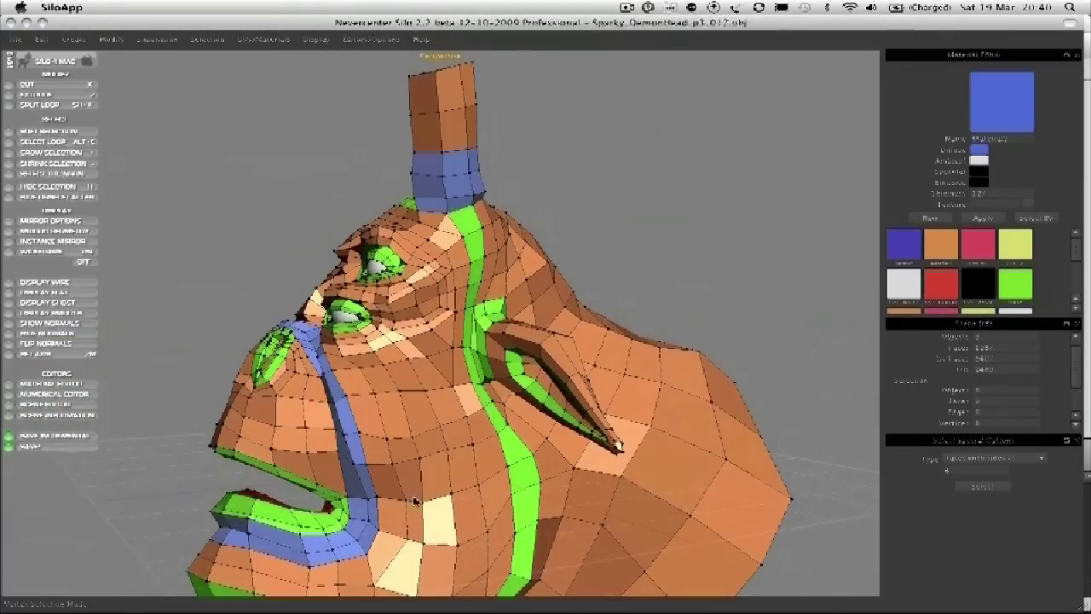
scroll(432, 414, up, 5)
middle_drag(460, 389, 431, 397)
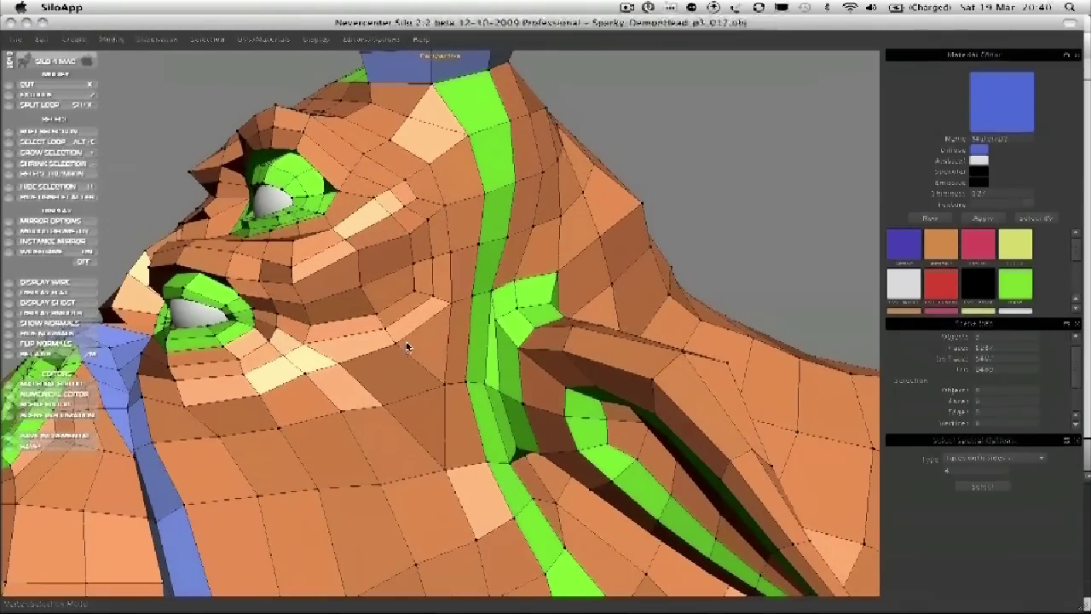
middle_drag(419, 345, 445, 311)
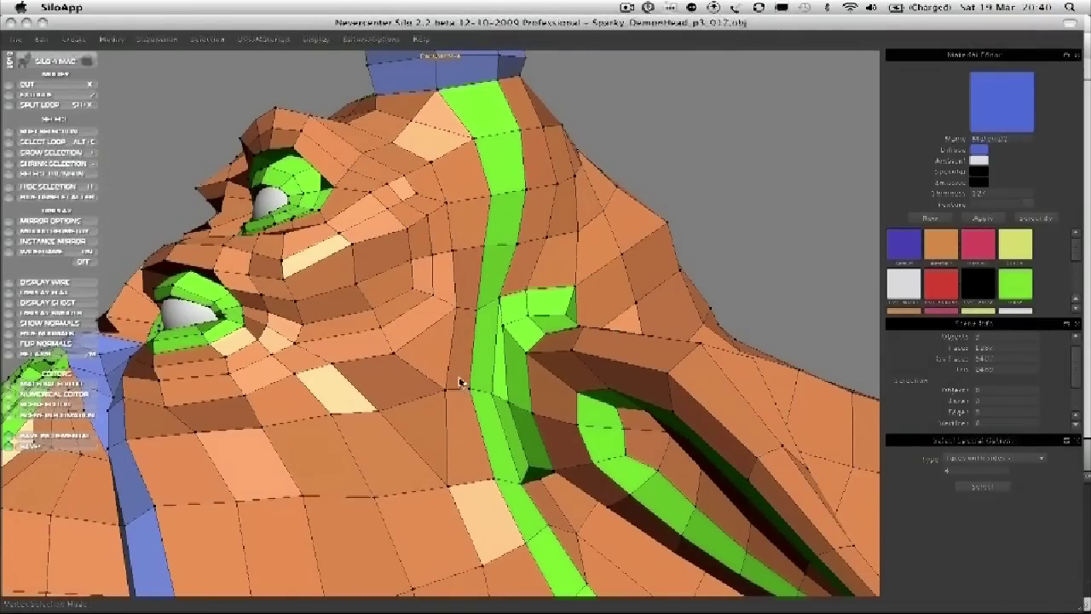
Step: Delete the four edges between the upper cheek and the green strip in front of the ear, leaving one open polygon
key(a)
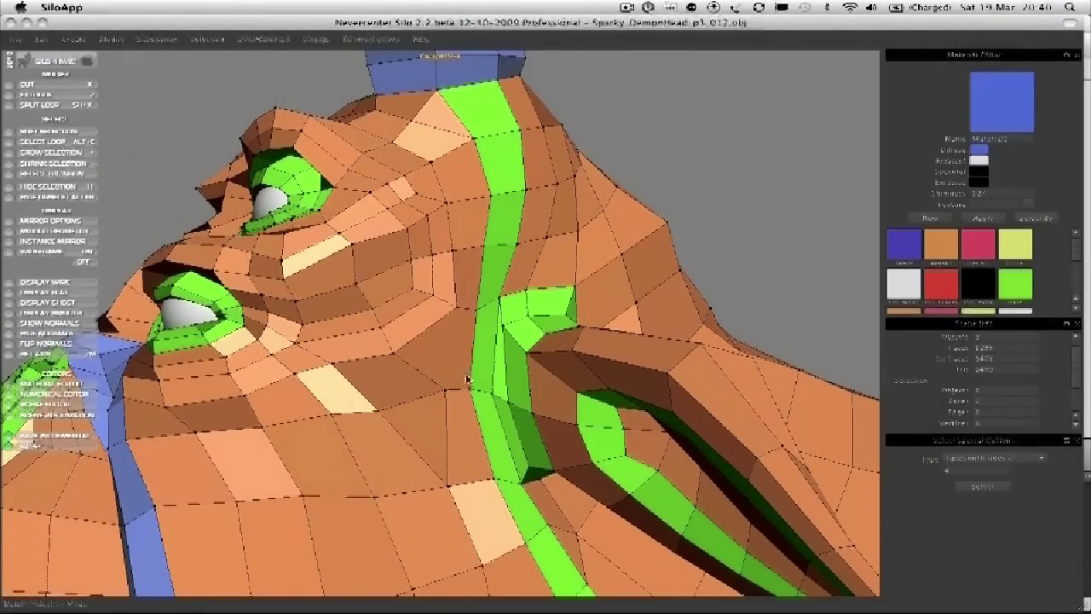
click(468, 384)
shift+click(401, 358)
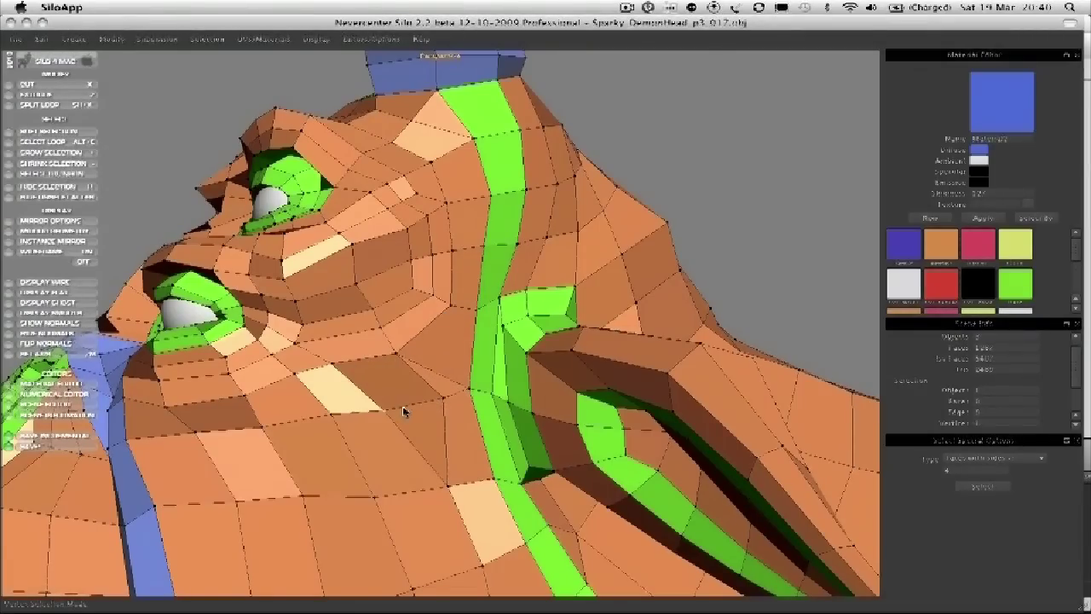
click(435, 373)
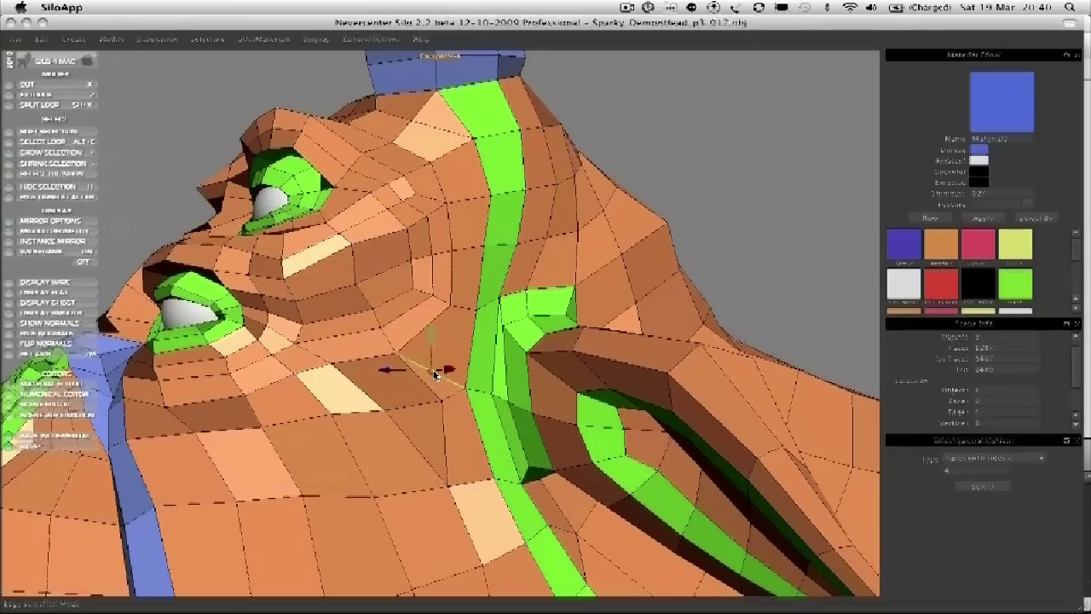
key(Delete)
click(429, 389)
key(Delete)
click(427, 408)
key(Delete)
click(456, 439)
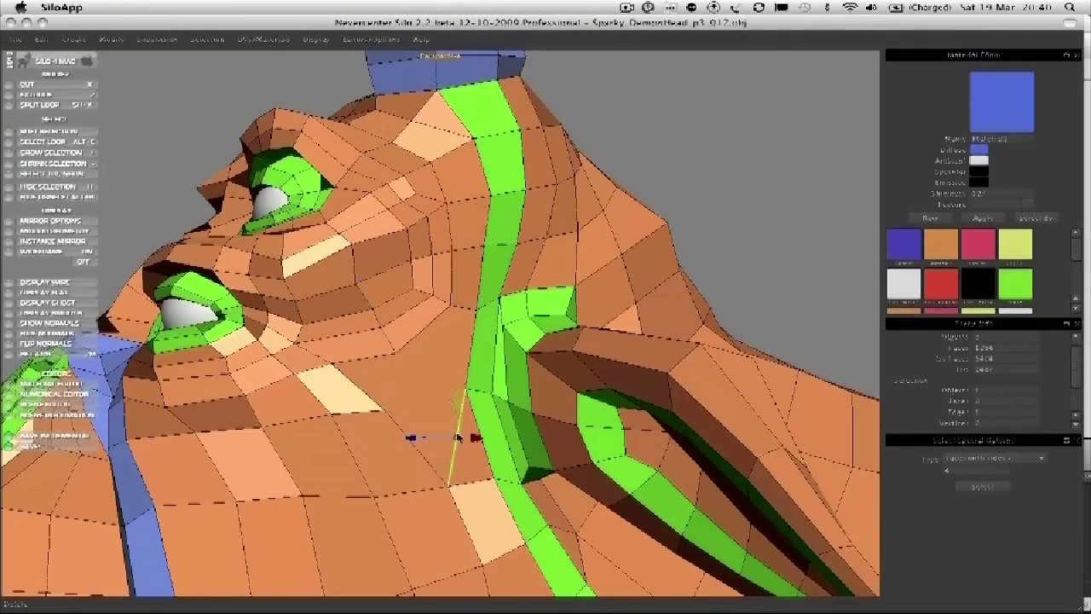
key(Delete)
Step: Cut two new edges from the cheek vertices to the green strip's vertex in front of the ear, dividing the open polygon
key(1)
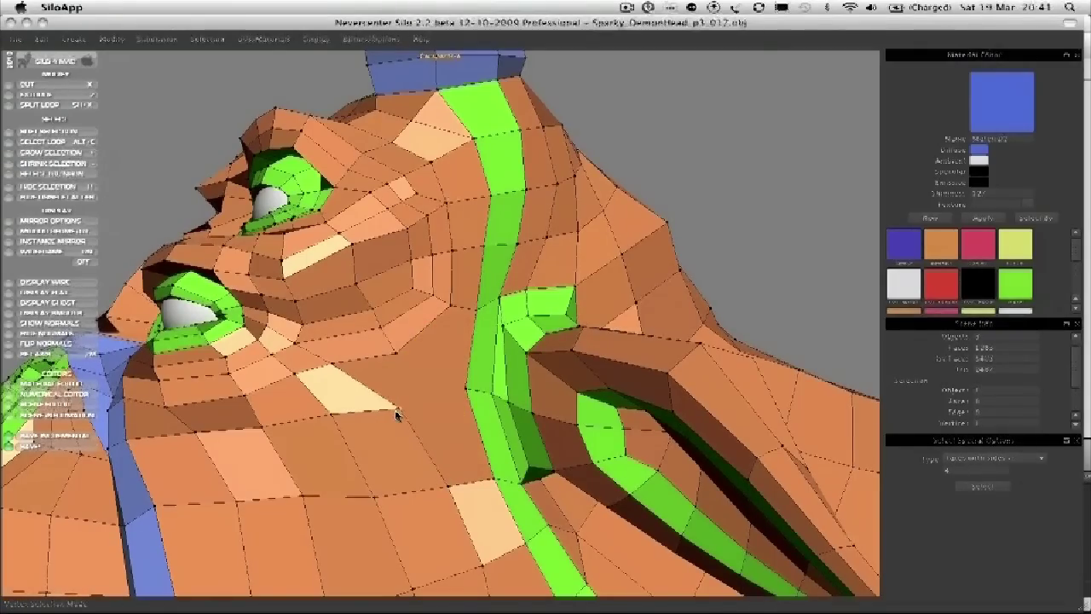
drag(455, 391, 452, 387)
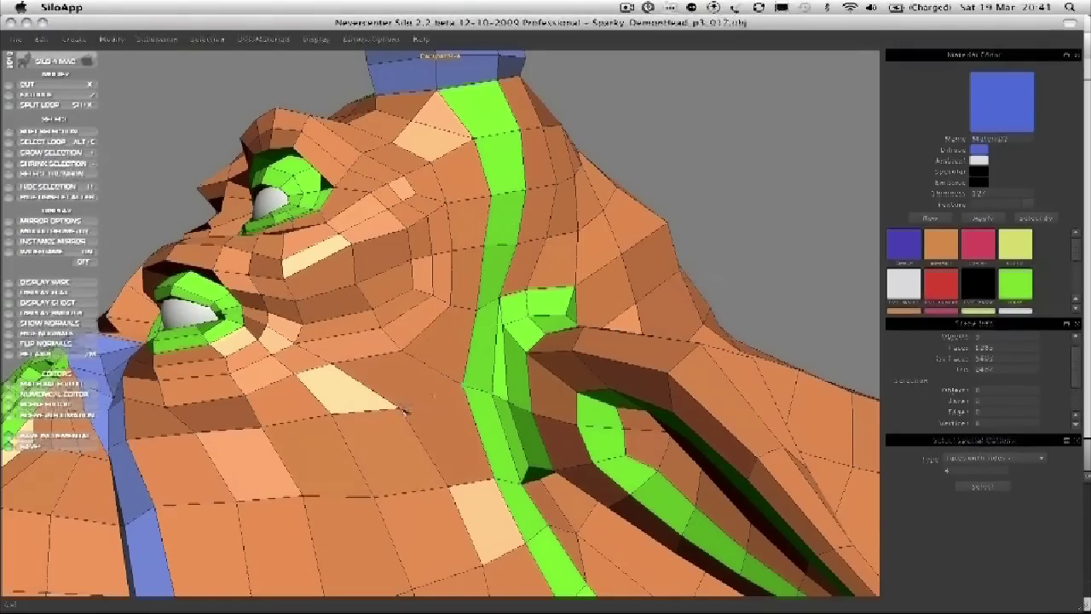
click(404, 409)
key(a)
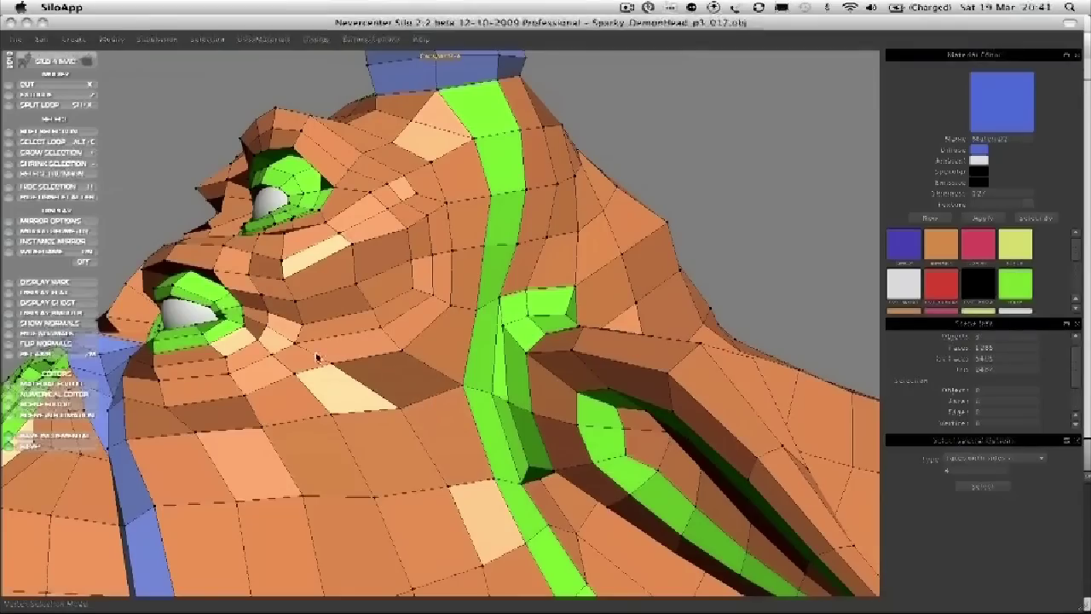
Step: Reposition the vertices below the lower eye and across the upper cheek to even out the rebuilt faces
drag(330, 414, 326, 423)
drag(375, 497, 364, 499)
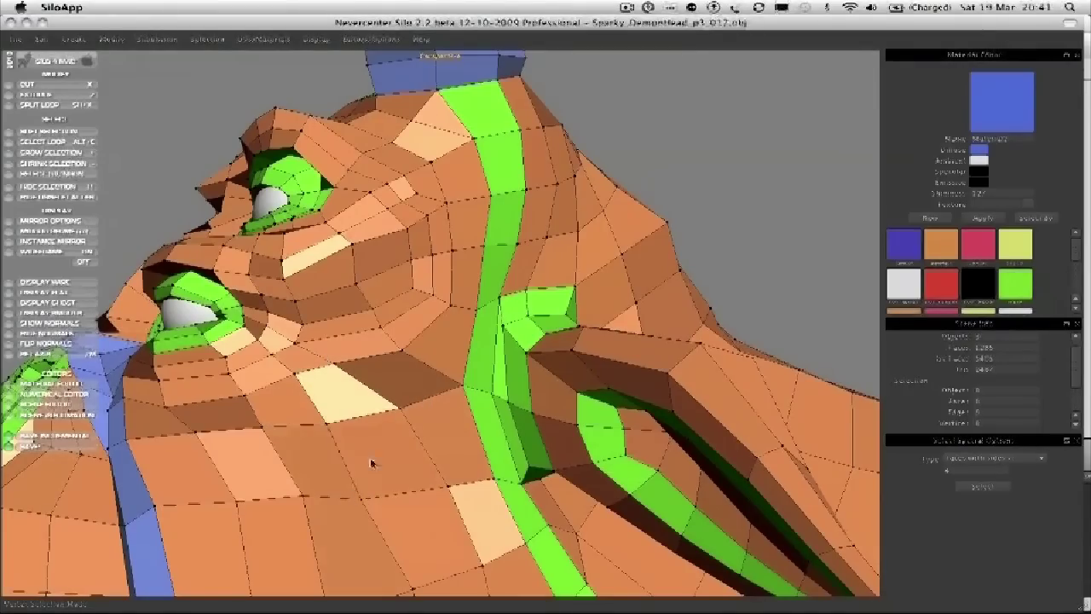
drag(397, 409, 383, 418)
middle_drag(446, 390, 349, 368)
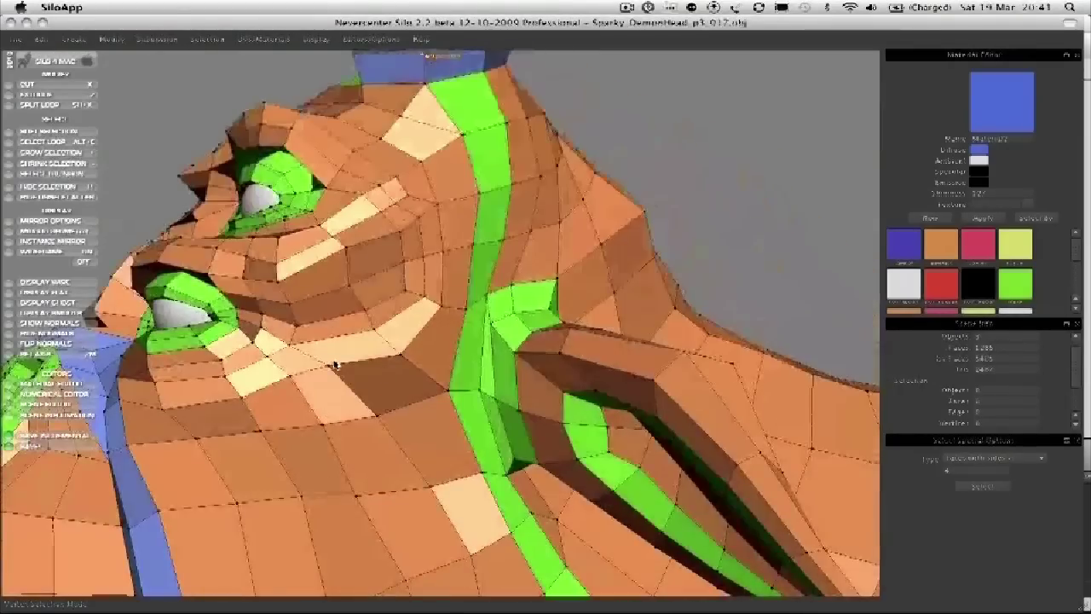
drag(305, 352, 288, 404)
drag(331, 370, 338, 375)
middle_drag(339, 377, 347, 412)
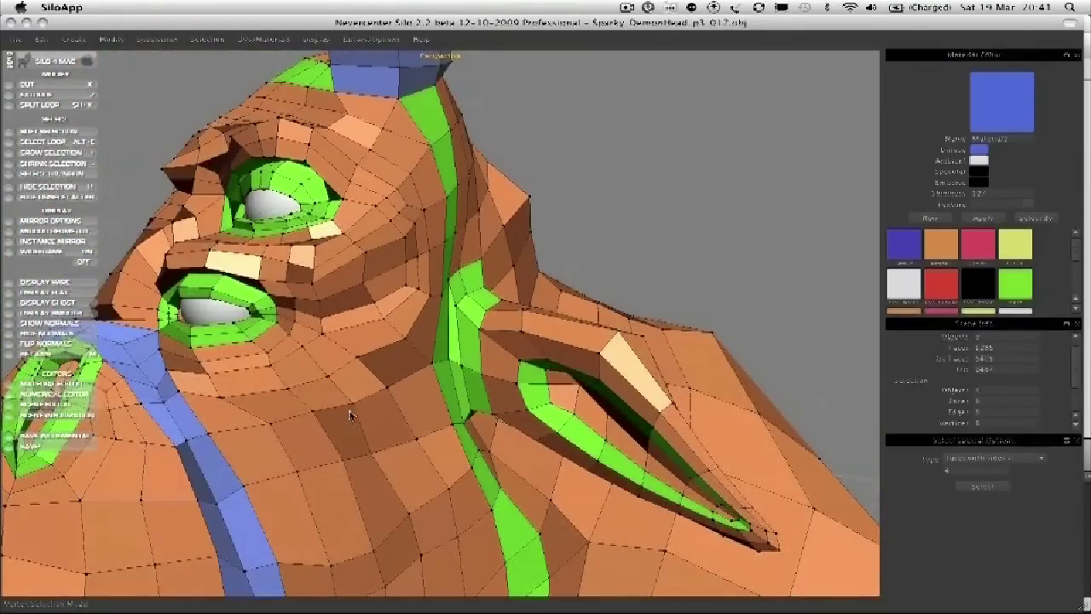
Step: Run the face-side-count selection with a value of 4 again and inspect the flagged faces around the head
scroll(332, 419, down, 5)
middle_drag(402, 377, 407, 396)
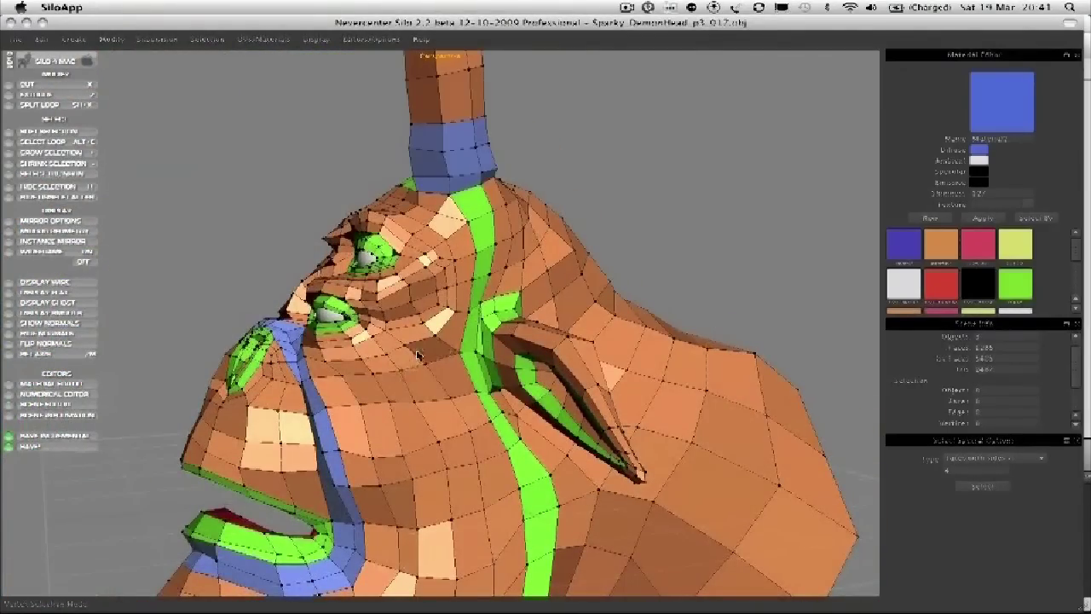
key(f)
click(981, 486)
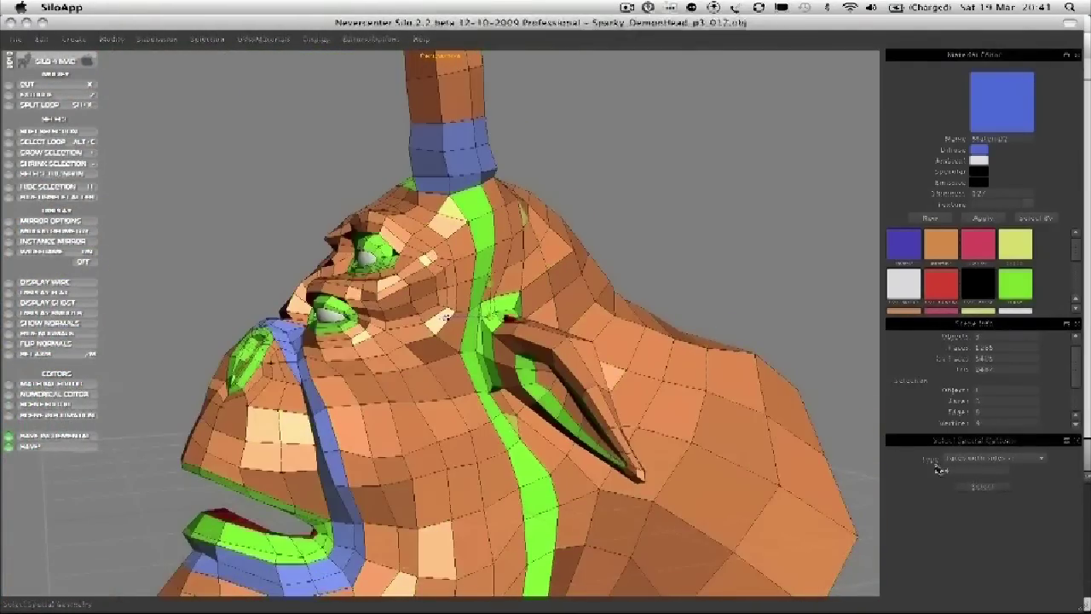
middle_drag(701, 365, 483, 239)
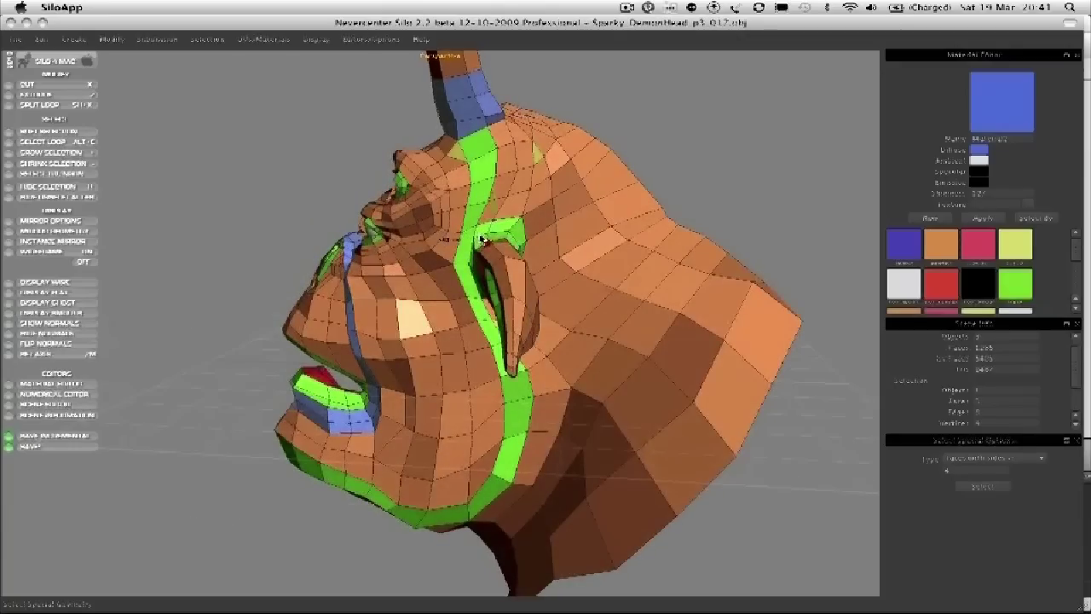
middle_drag(378, 187, 435, 361)
Step: Examine the topology where the green strip meets the blue base of the horn
click(459, 310)
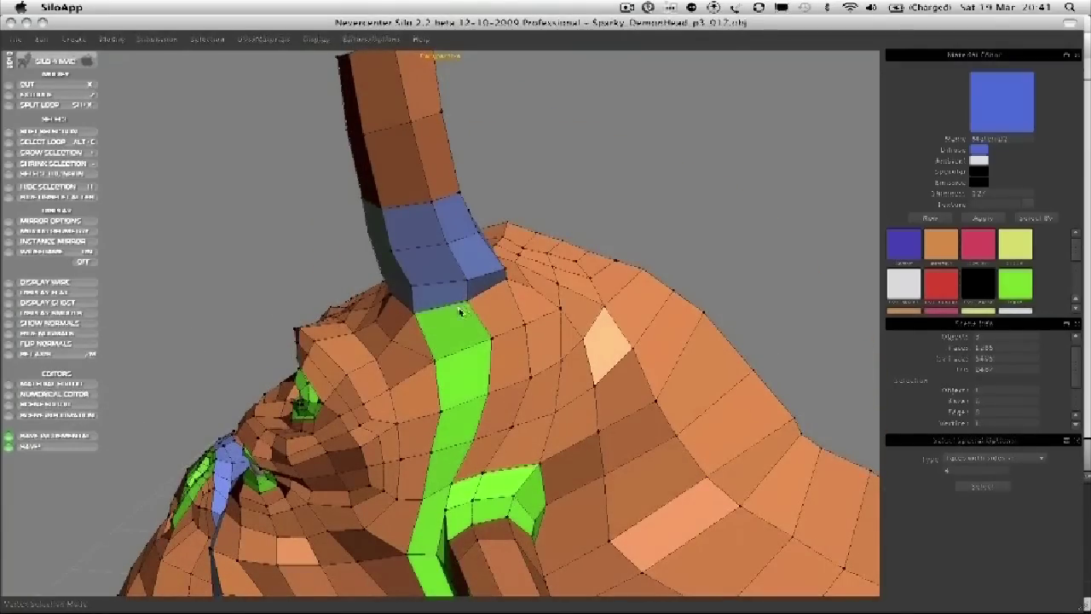
middle_drag(418, 319, 465, 379)
click(397, 367)
middle_drag(531, 360, 474, 439)
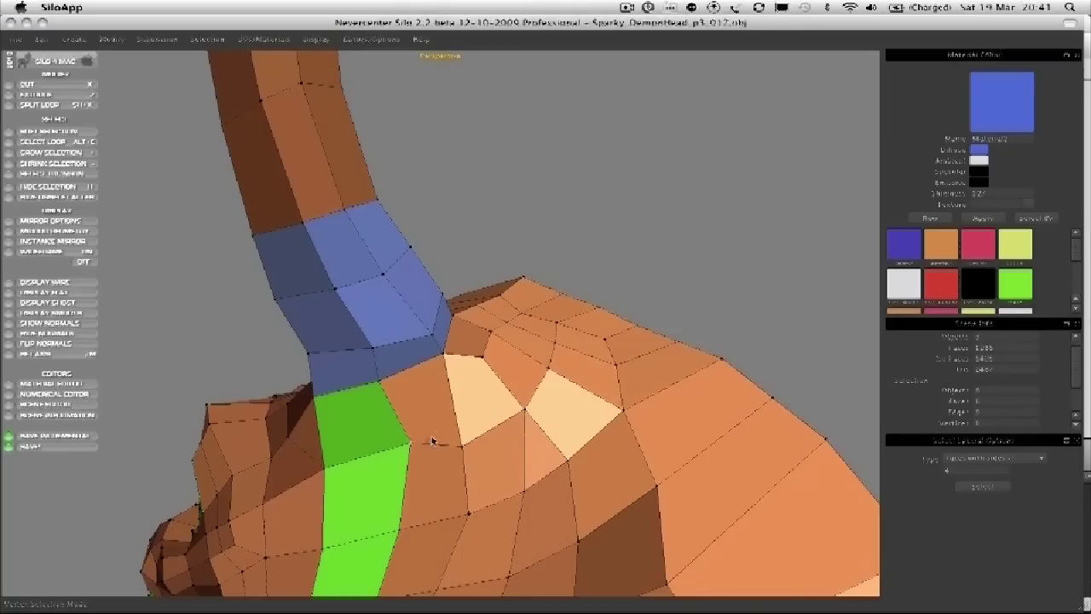
middle_drag(418, 445, 317, 440)
drag(288, 415, 280, 408)
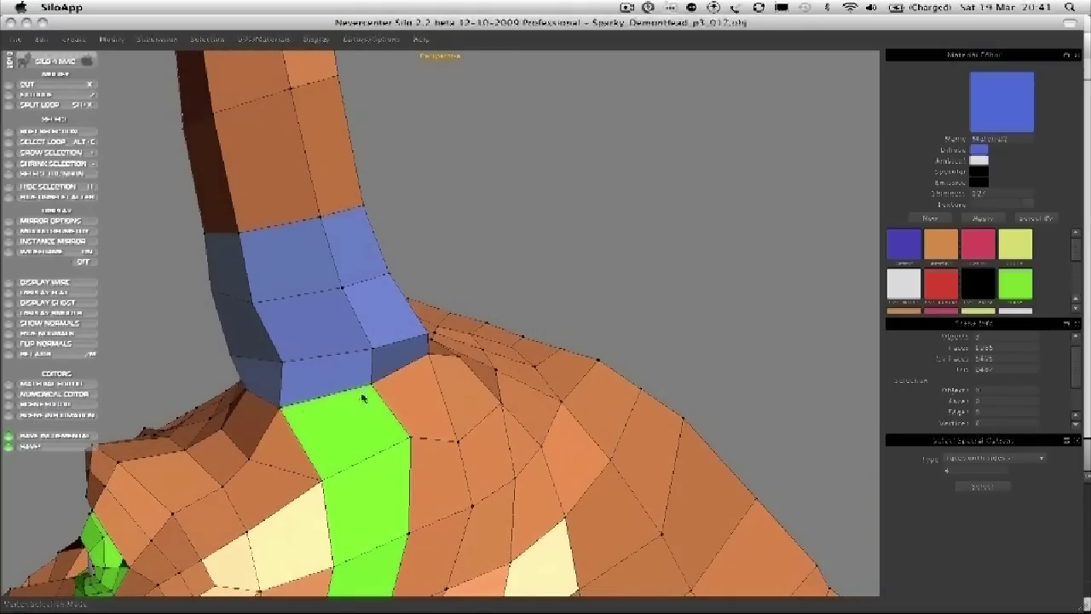
middle_drag(390, 385, 422, 392)
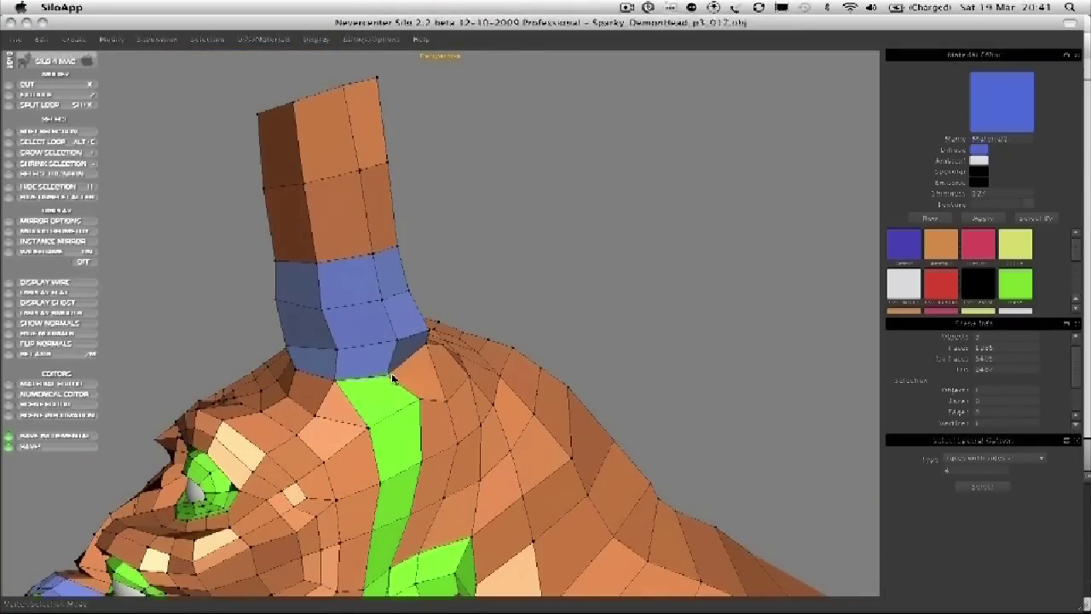
middle_drag(372, 342, 352, 365)
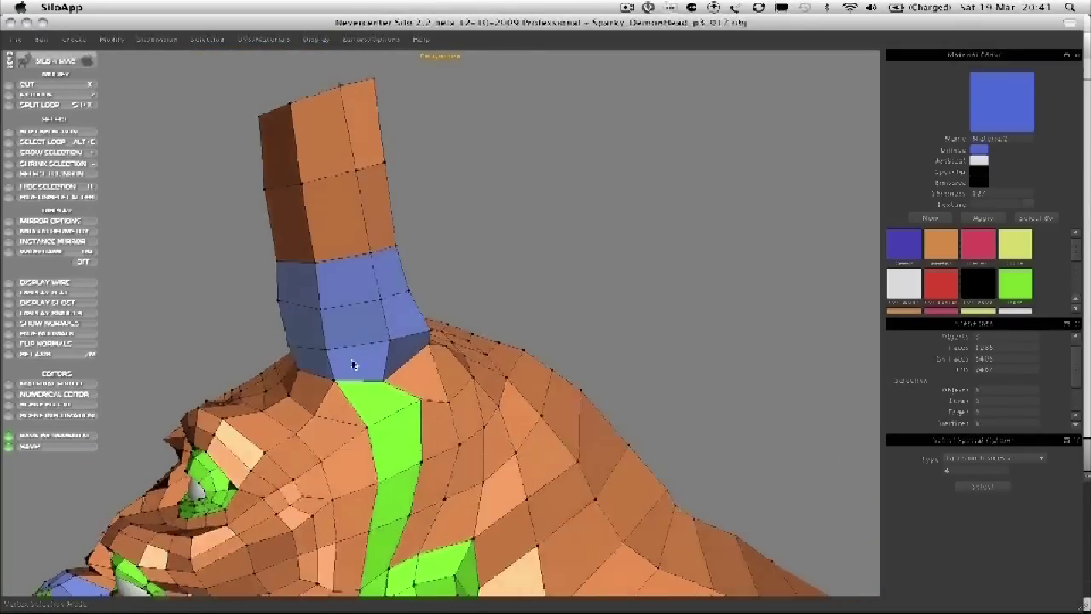
Step: Delete the front edge of the green face below the horn and cut a replacement edge from the next horn-base vertex
scroll(351, 364, up, 2)
click(332, 420)
key(Delete)
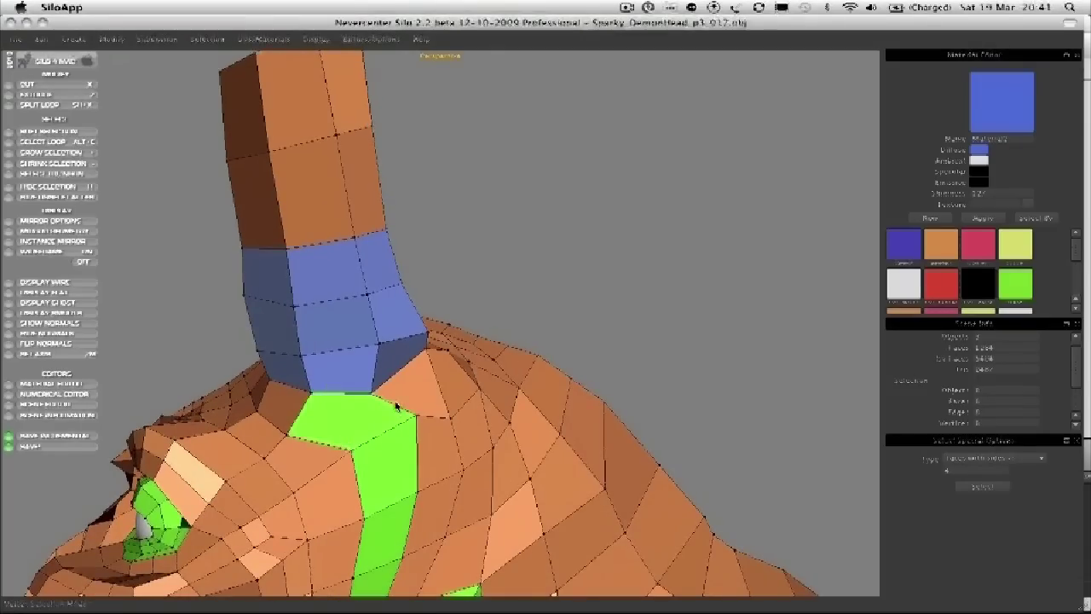
key(x)
click(372, 394)
click(347, 451)
click(340, 471)
Step: Adjust the vertices at the horn base and on the rear edge of the green strip to widen its top face
middle_drag(334, 445, 383, 434)
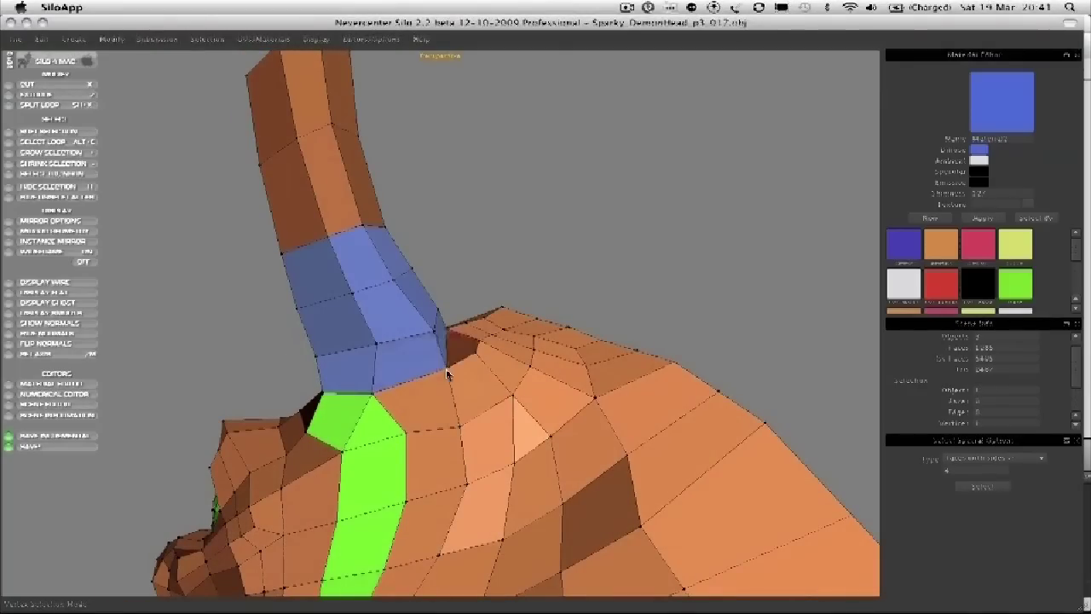
drag(434, 337, 368, 350)
drag(404, 428, 371, 441)
middle_drag(371, 441, 375, 442)
Step: Connect the green strip's rear vertex to the horn's rear base vertex and delete the diagonal edge beside it
click(421, 439)
shift+click(448, 372)
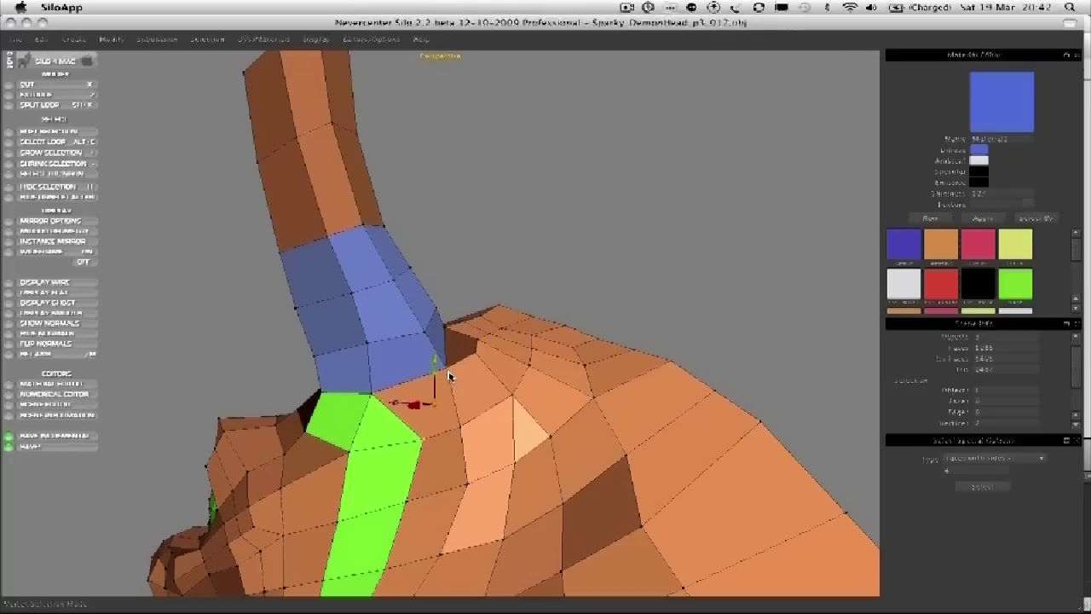
key(x)
key(s)
click(395, 425)
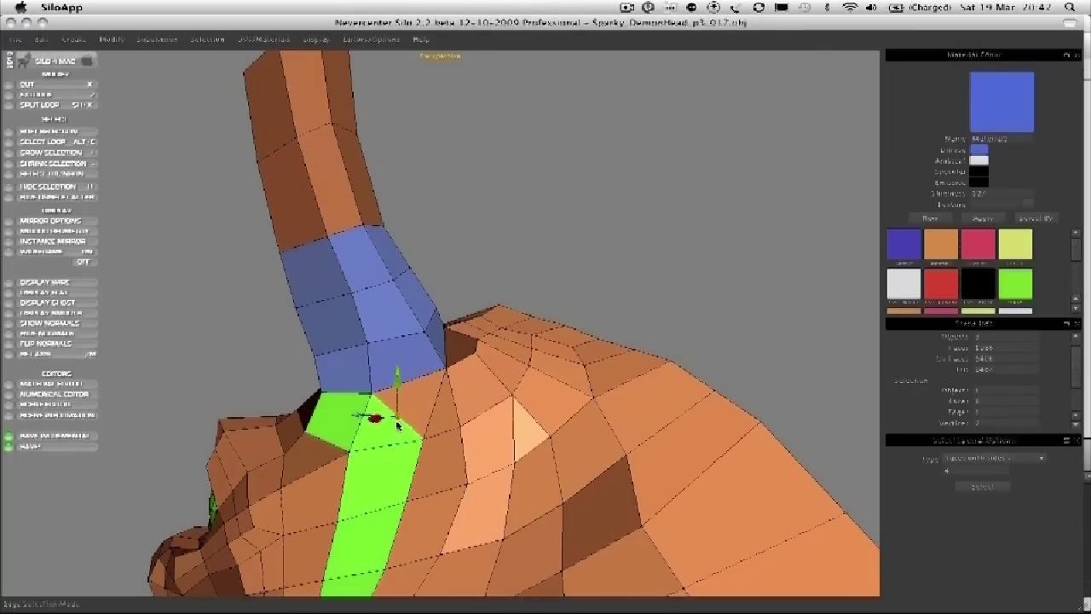
key(Delete)
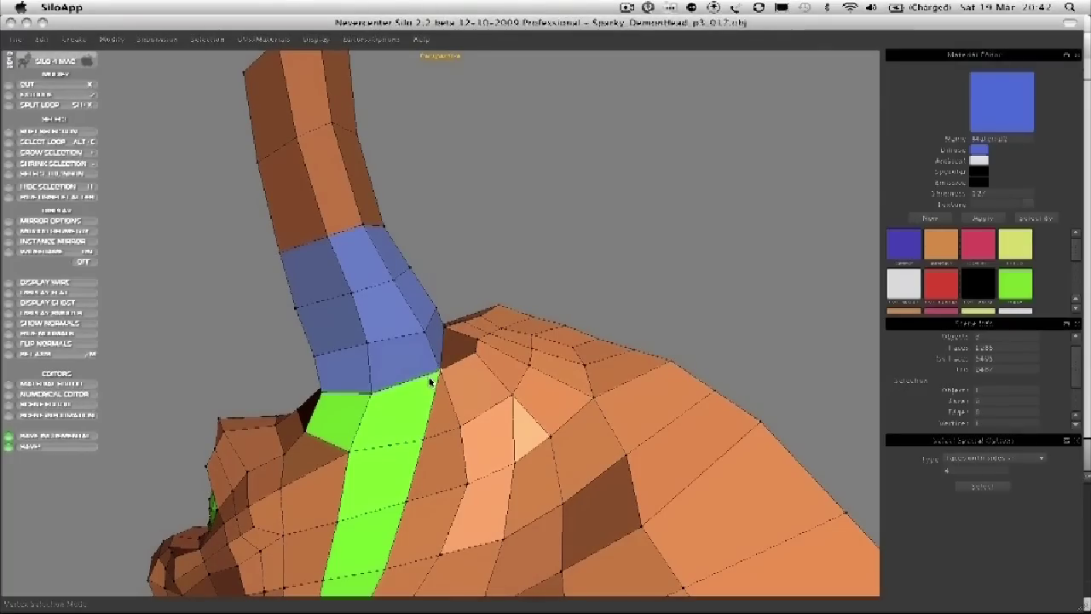
Step: Nudge a vertex on the orange faces just behind the horn base to smooth the edge flow
middle_drag(366, 397, 489, 391)
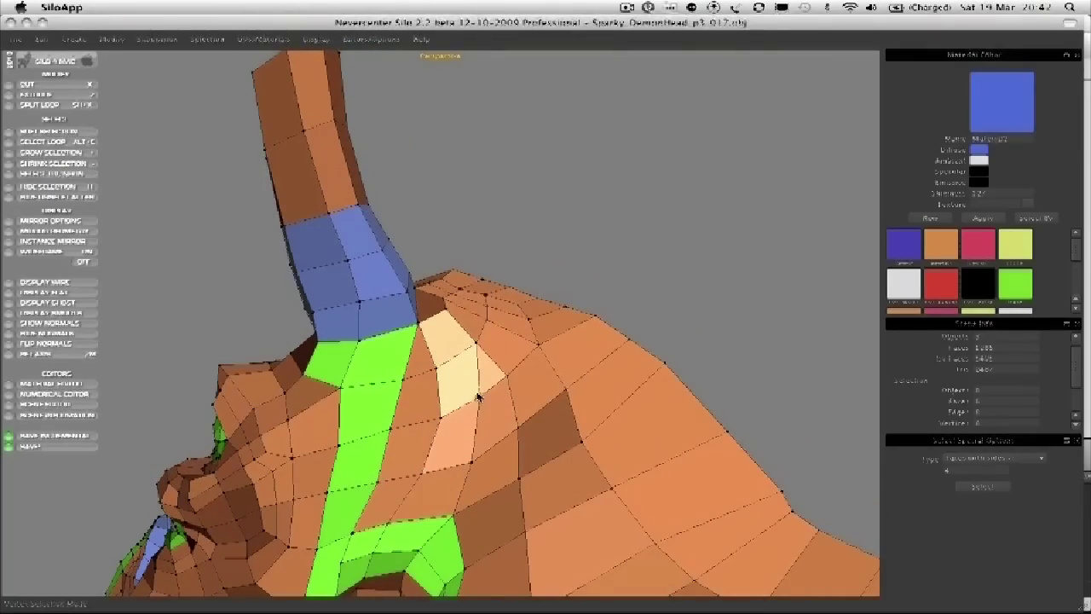
mouse_move(504, 411)
middle_down()
mouse_move(514, 397)
mouse_move(509, 421)
middle_up()
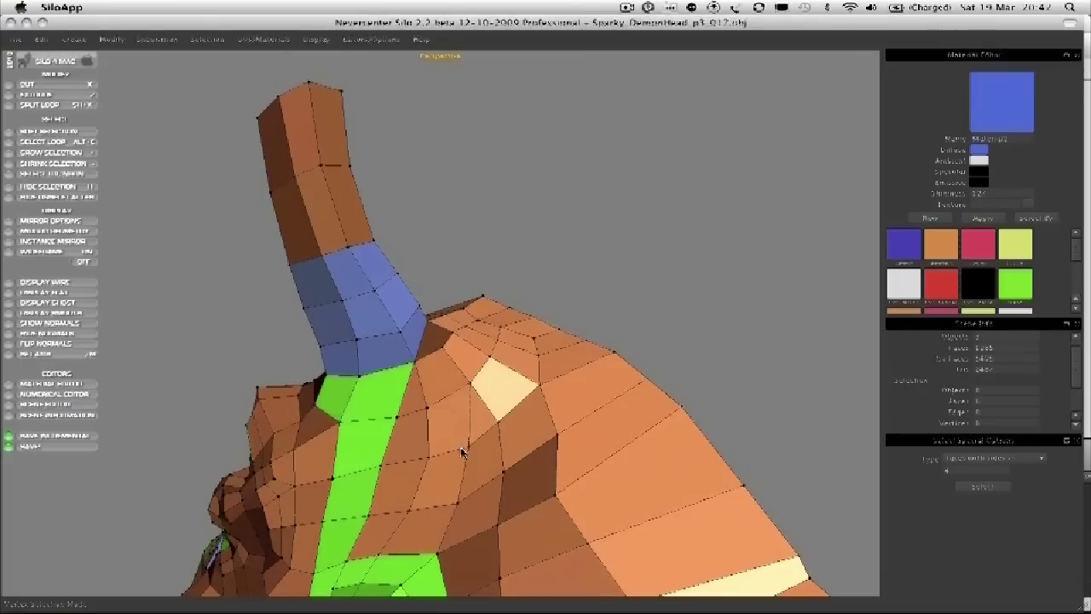
middle_drag(421, 448, 460, 427)
drag(442, 353, 444, 359)
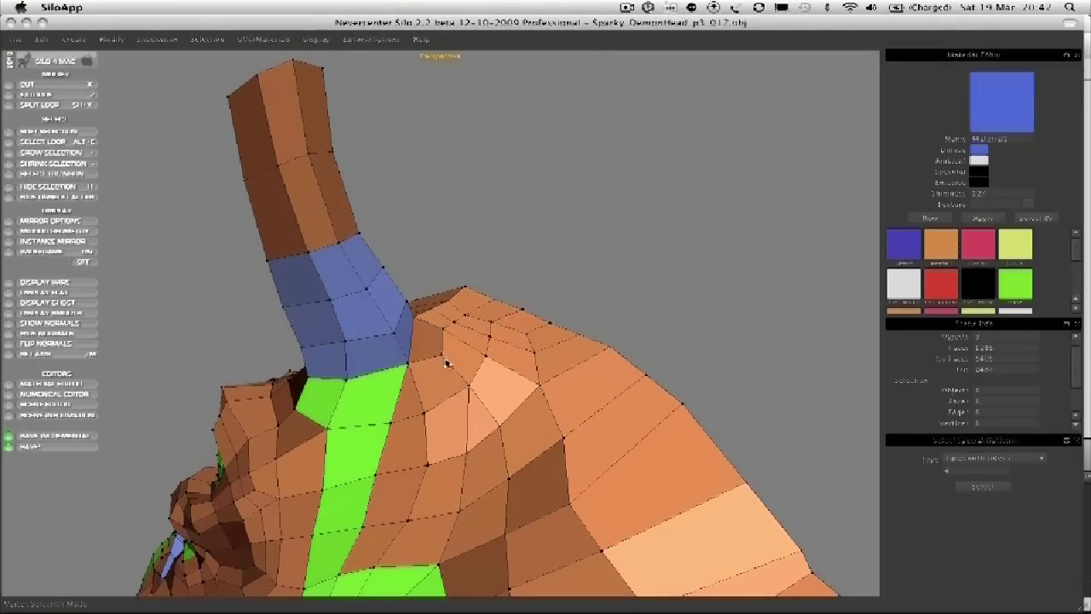
Step: Connect the two vertices on the orange faces behind the horn base and delete the diagonal edge running up to the horn
click(442, 356)
shift+click(426, 411)
key(x)
key(s)
click(418, 396)
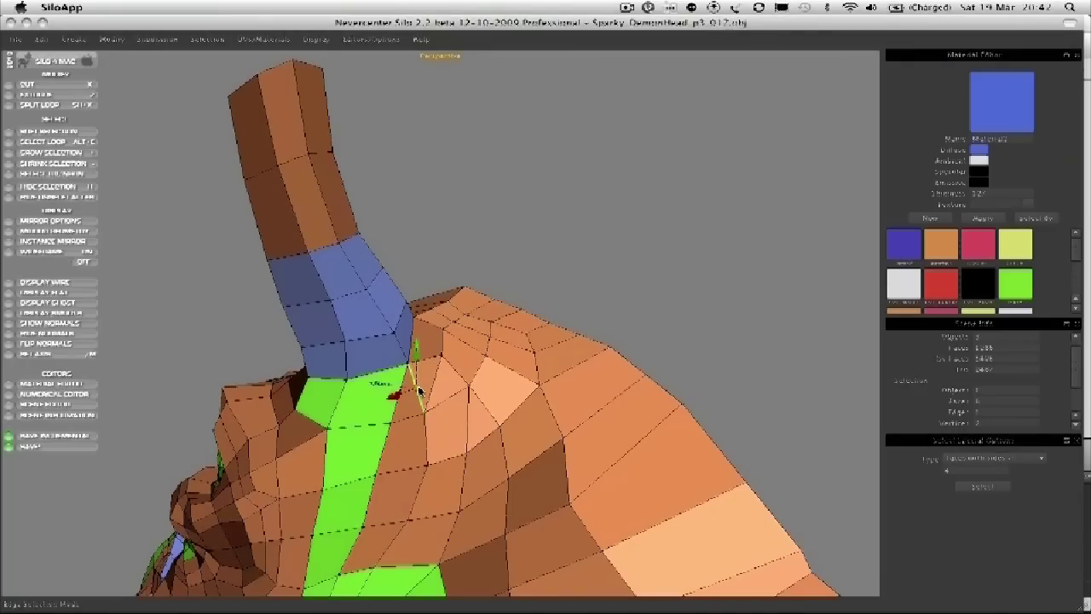
key(Delete)
Step: Even out the vertices behind the horn and replace the vertical edge there with a cut that turns a corner inside the face
key(a)
drag(432, 457, 455, 460)
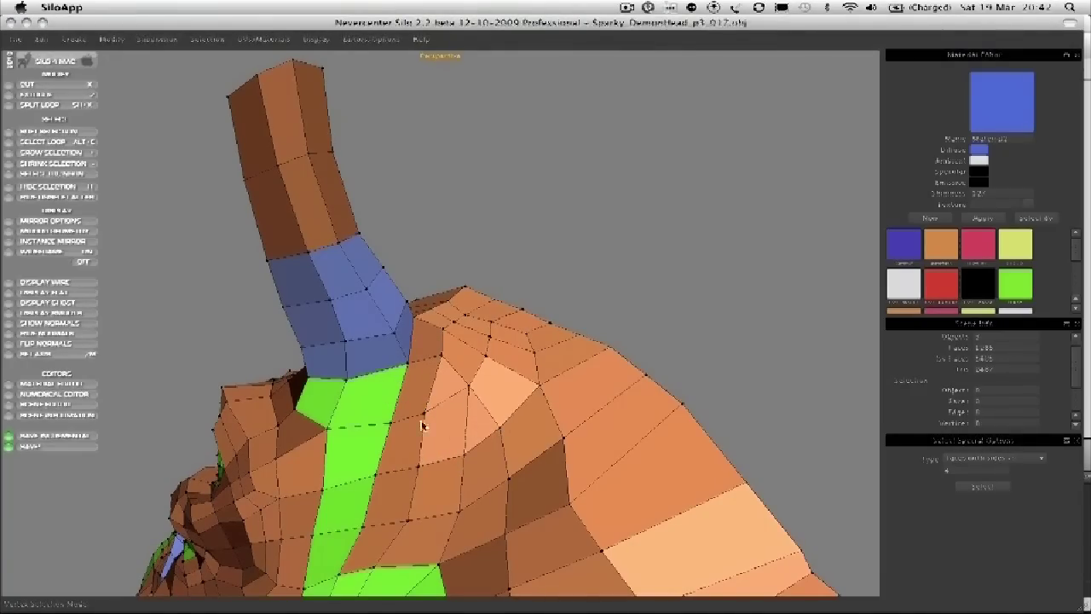
mouse_move(451, 416)
middle_down()
mouse_move(471, 418)
mouse_move(458, 433)
middle_up()
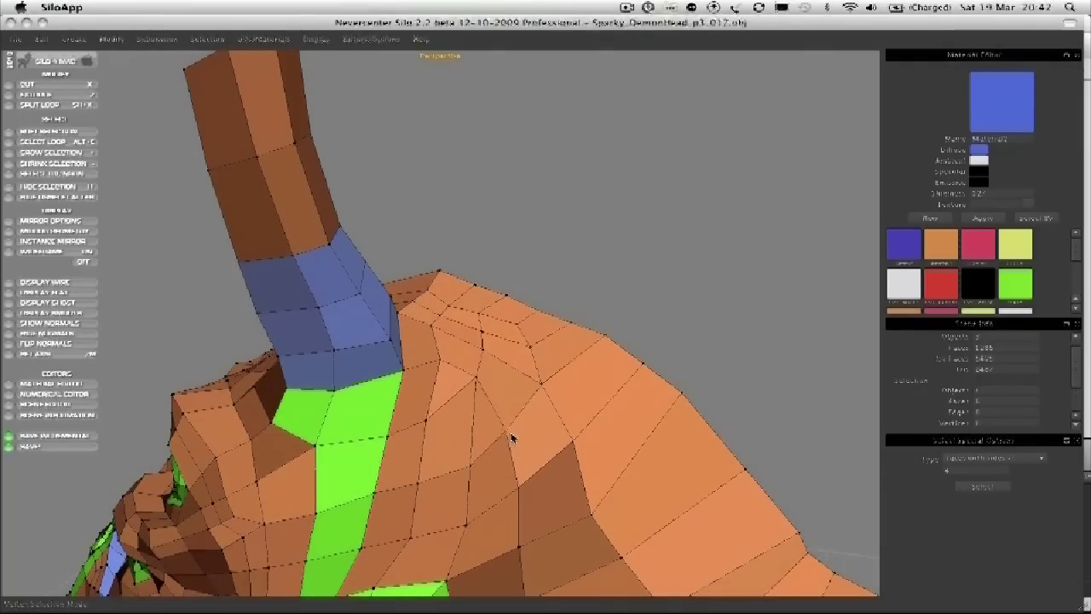
key(s)
click(472, 418)
key(x)
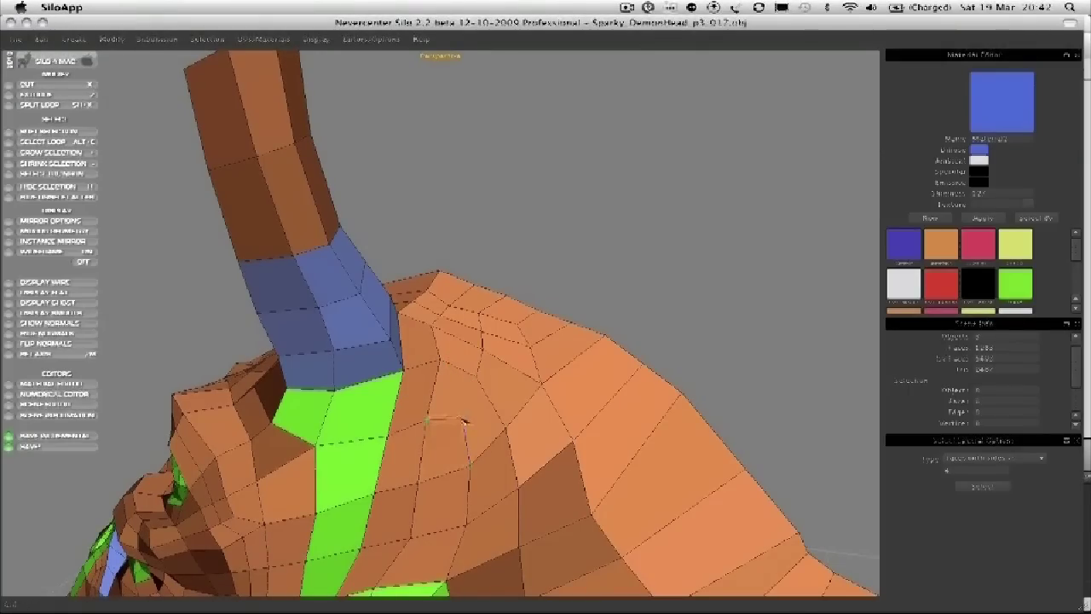
Step: Select the head's remaining faces that are not four-sided and examine the area behind the ear
scroll(516, 384, down, 5)
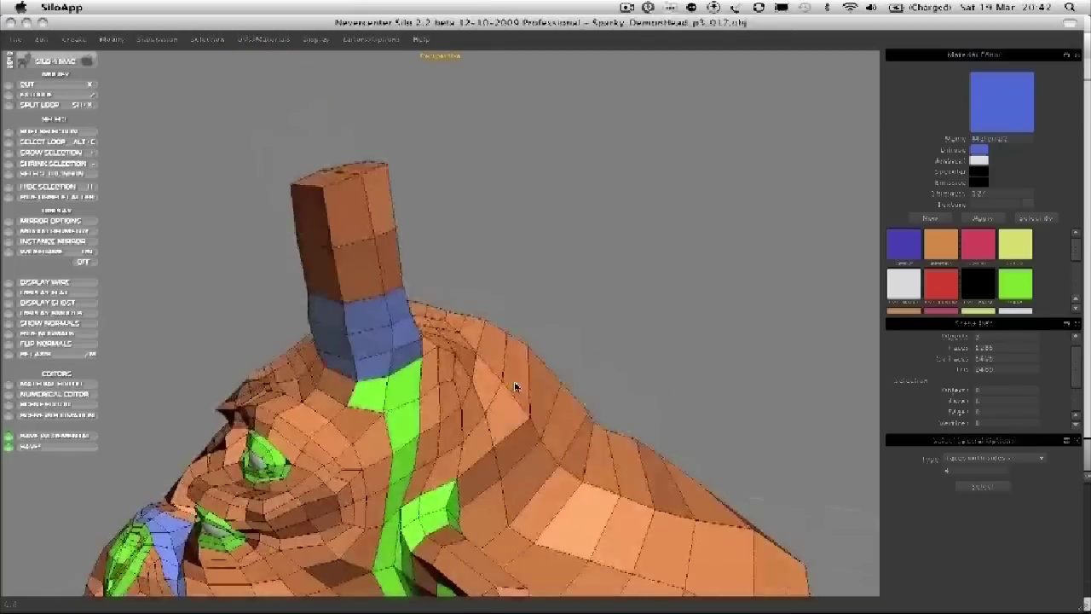
middle_drag(517, 384, 452, 384)
key(f)
scroll(560, 378, down, 3)
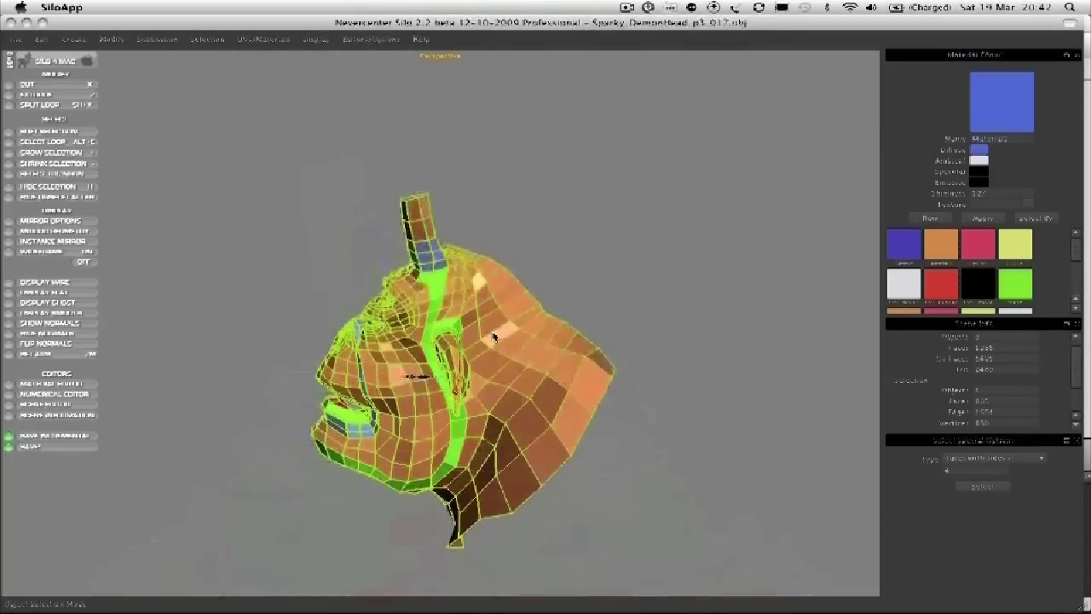
click(982, 486)
middle_drag(670, 392, 562, 406)
scroll(564, 366, up, 5)
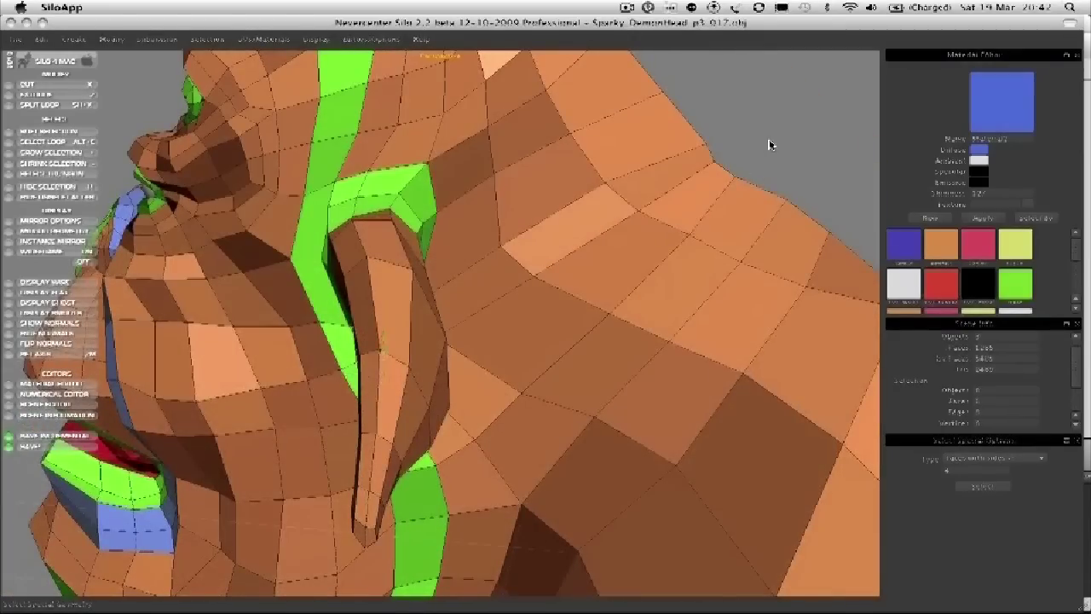
Step: Split the strip of faces running from the back of the neck to below the ear with a new edge loop
key(a)
click(733, 180)
drag(685, 174, 707, 186)
click(819, 183)
key(d)
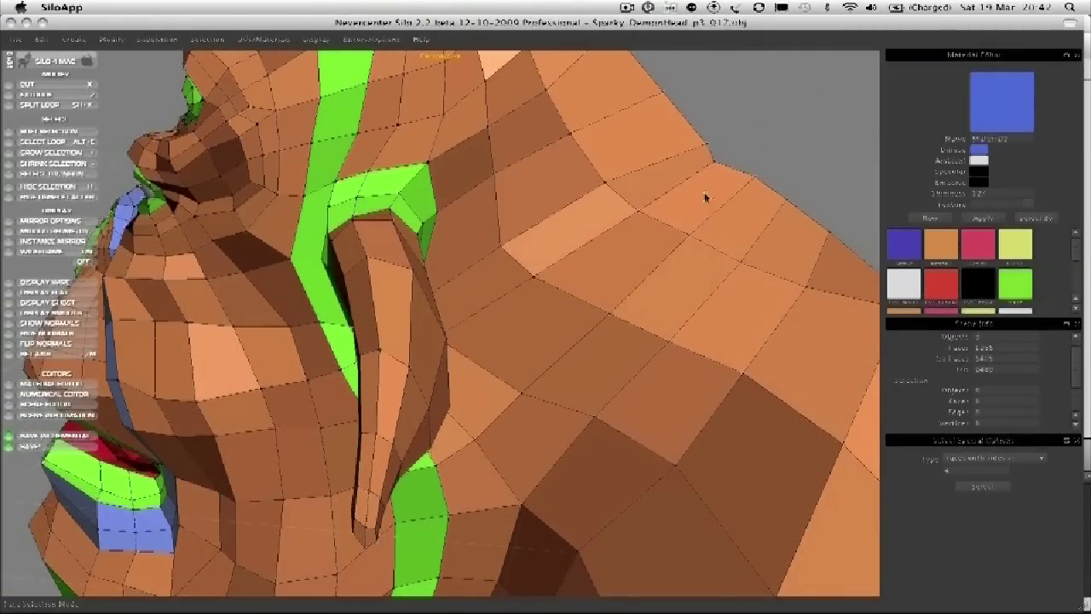
click(706, 195)
middle_drag(592, 284, 585, 247)
middle_drag(489, 337, 485, 308)
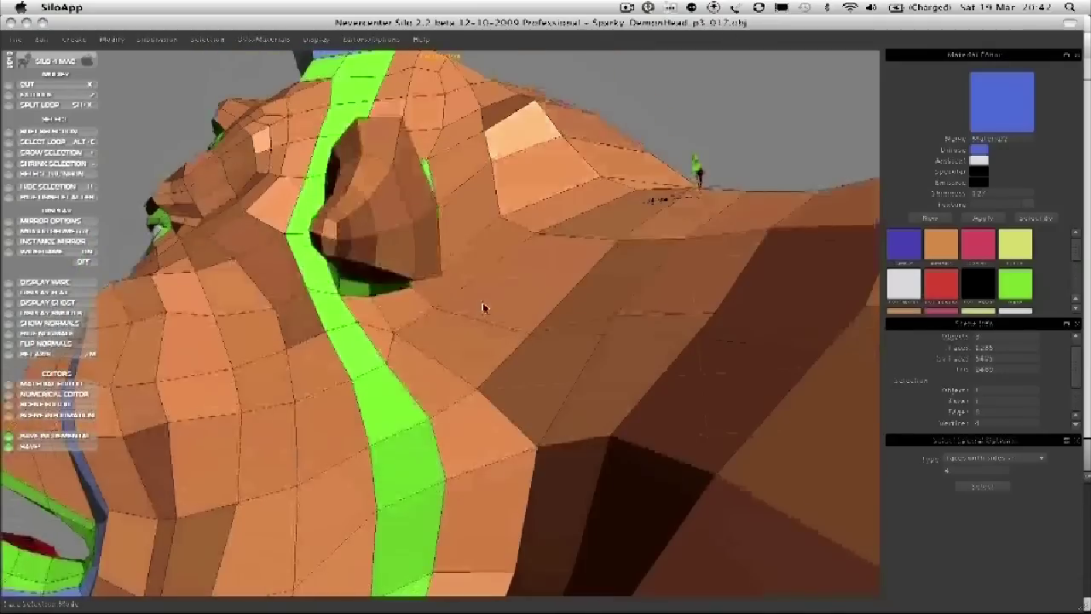
double_click(450, 331)
key(shift+x)
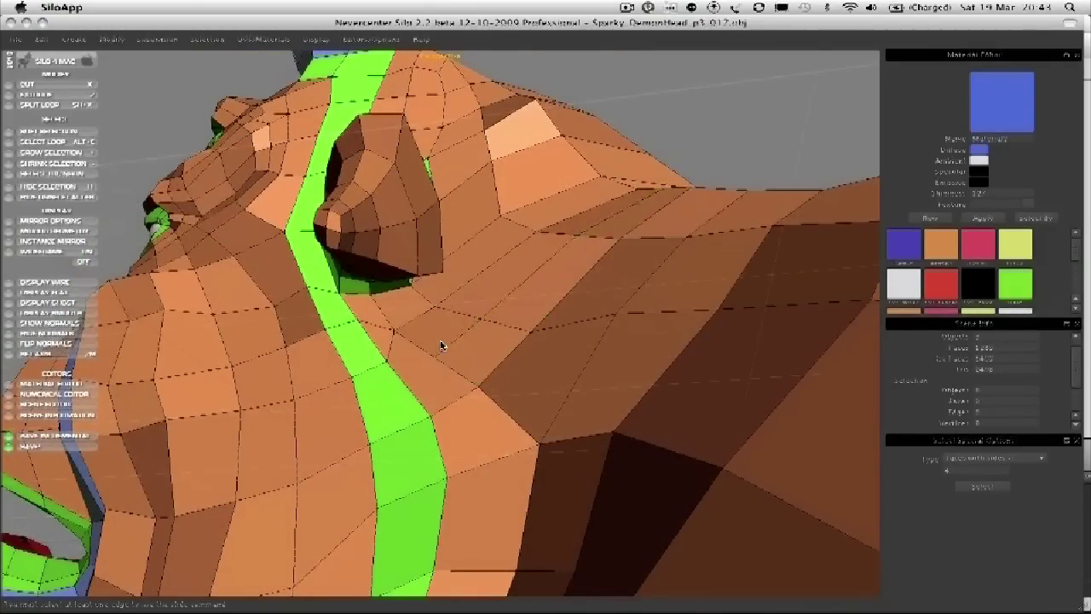
Step: Connect the new loop's end vertex below the ear to the green strip and delete the short edge beside it
key(a)
click(435, 357)
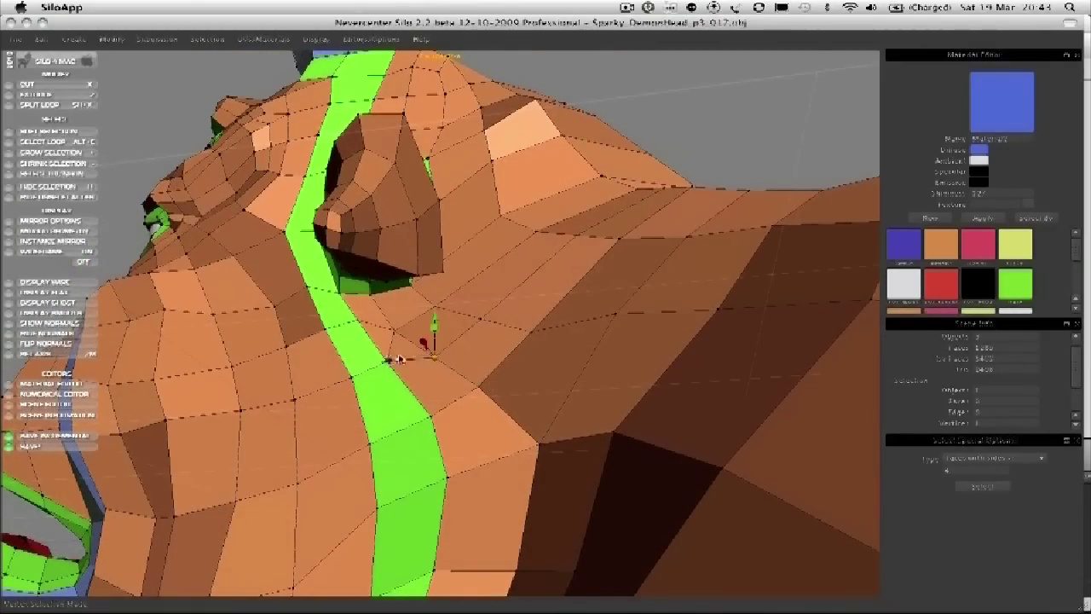
middle_drag(389, 355, 364, 376)
shift+click(367, 374)
key(x)
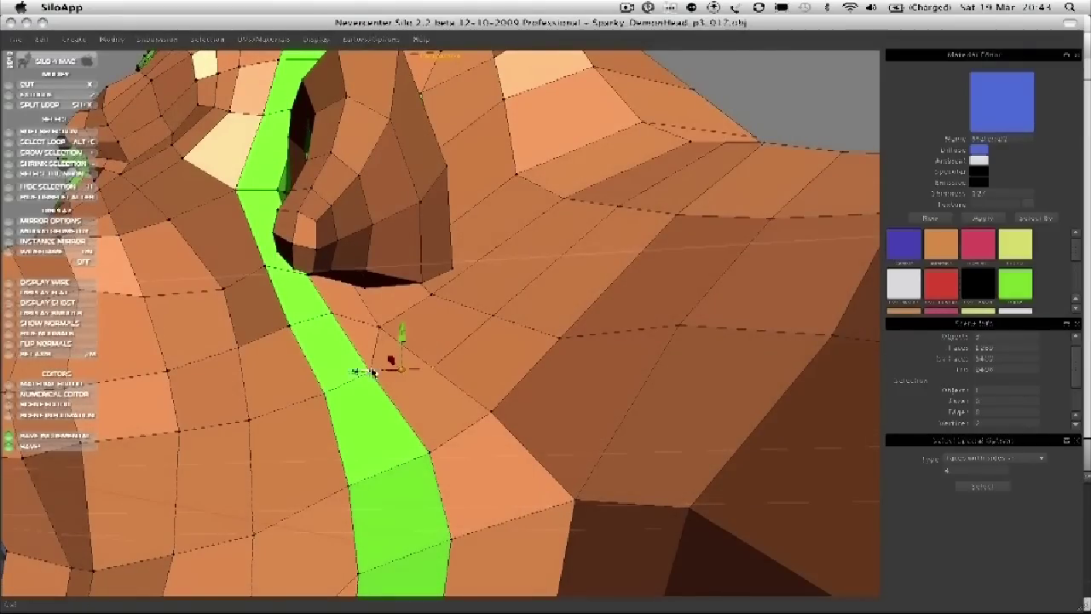
key(s)
click(378, 350)
key(Delete)
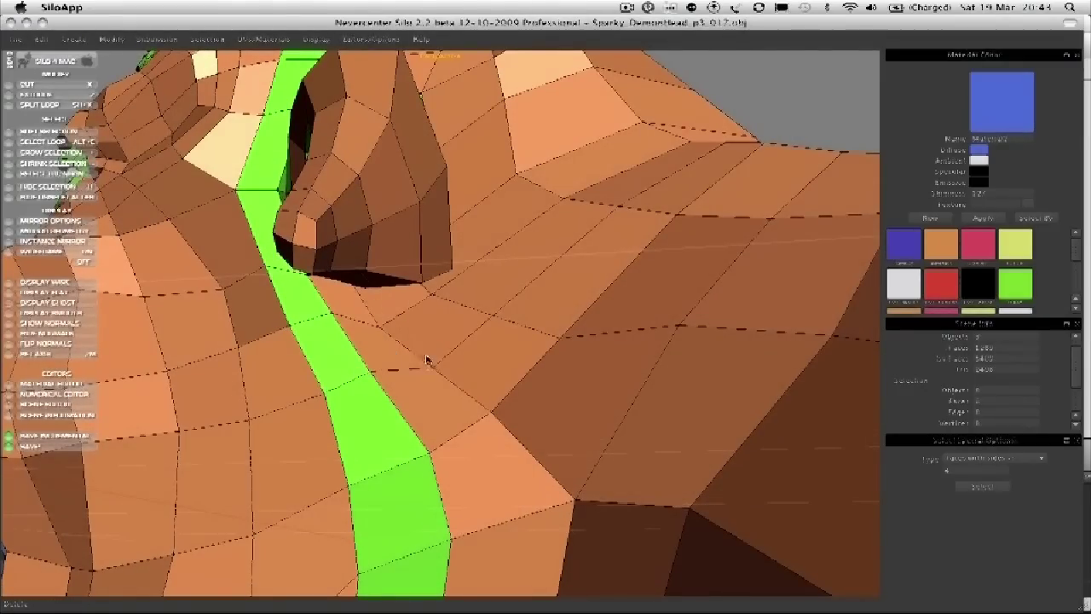
Step: Select the whole head object and review its edge flow from the side
scroll(488, 330, down, 5)
middle_drag(488, 329, 591, 316)
key(a)
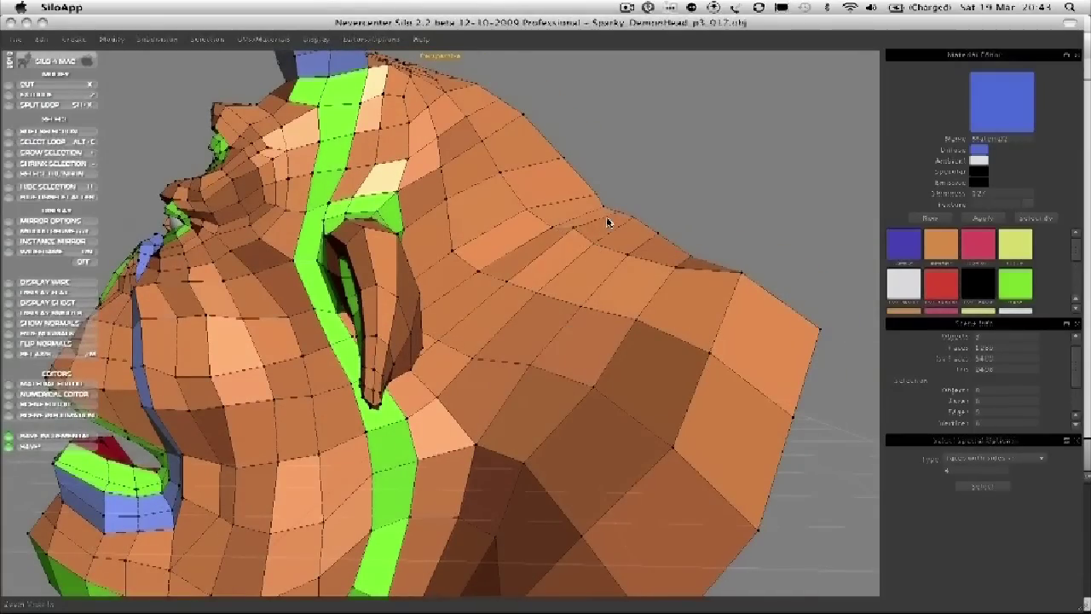
scroll(527, 261, down, 4)
middle_drag(528, 261, 508, 291)
key(f)
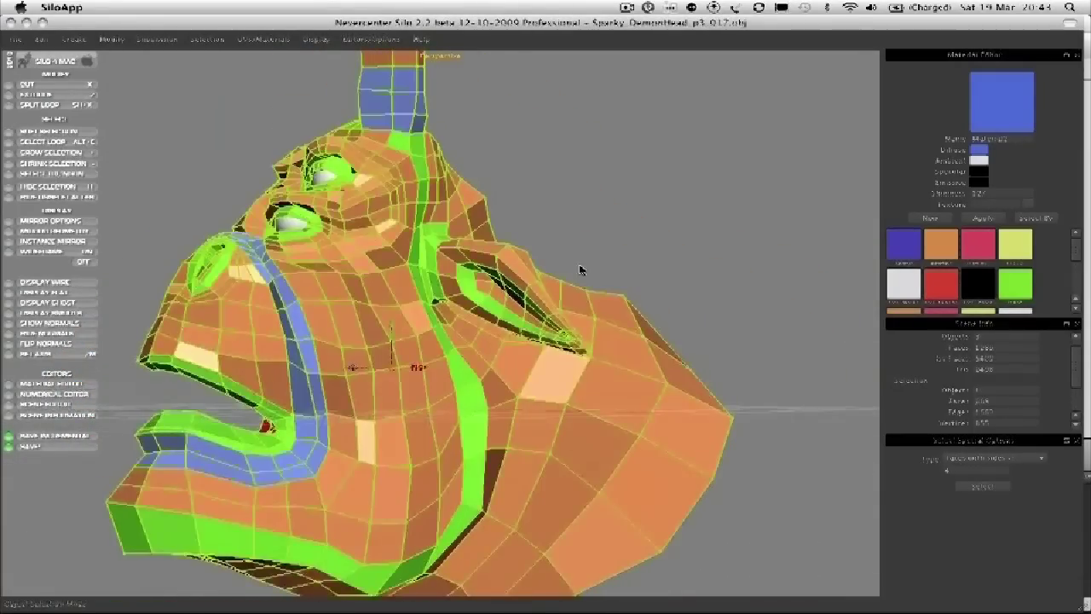
scroll(581, 270, down, 5)
middle_drag(581, 269, 596, 303)
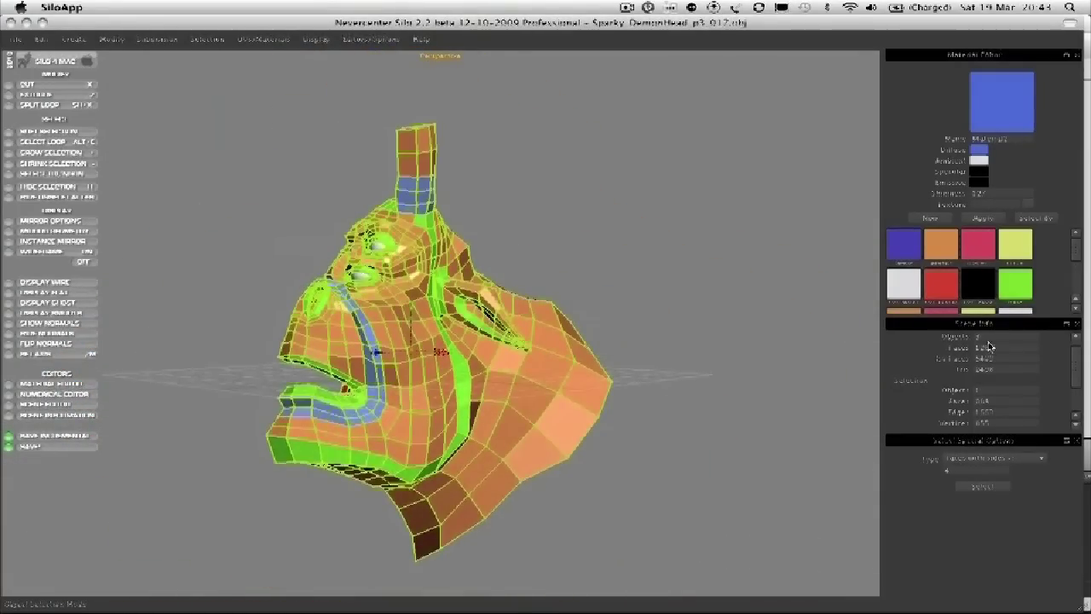
Step: Close the Select Special Options editor, then undock Scene Info as a floating window and enlarge it to show all face counts
click(1066, 440)
middle_drag(548, 416, 640, 343)
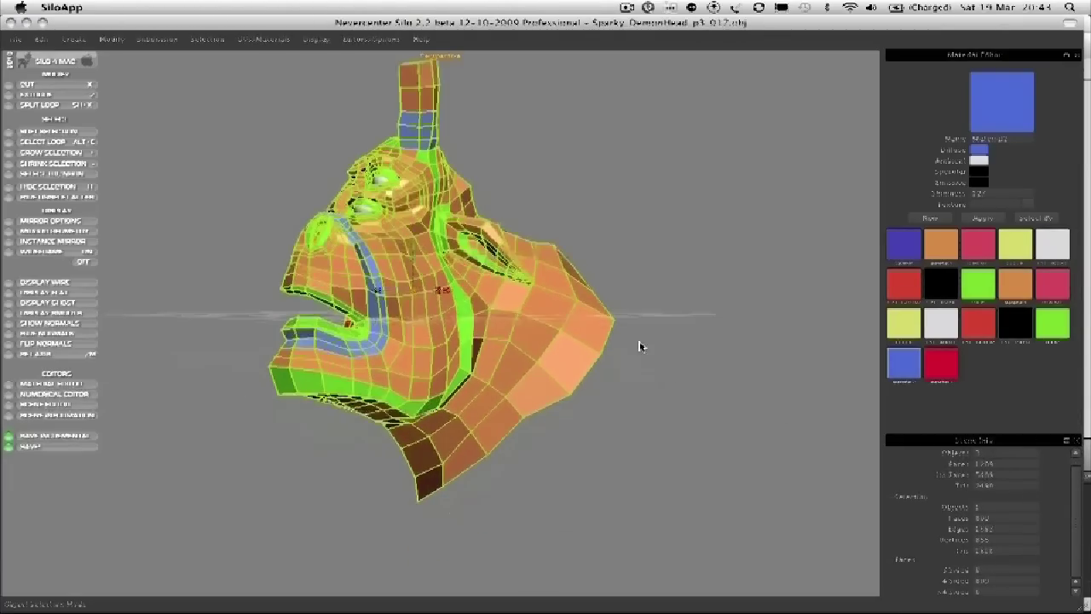
drag(980, 440, 704, 81)
drag(792, 224, 823, 327)
Step: Check the head's three-sided, four-sided and more-than-four-sided face counts in Scene Info while inspecting the mesh
scroll(436, 231, up, 5)
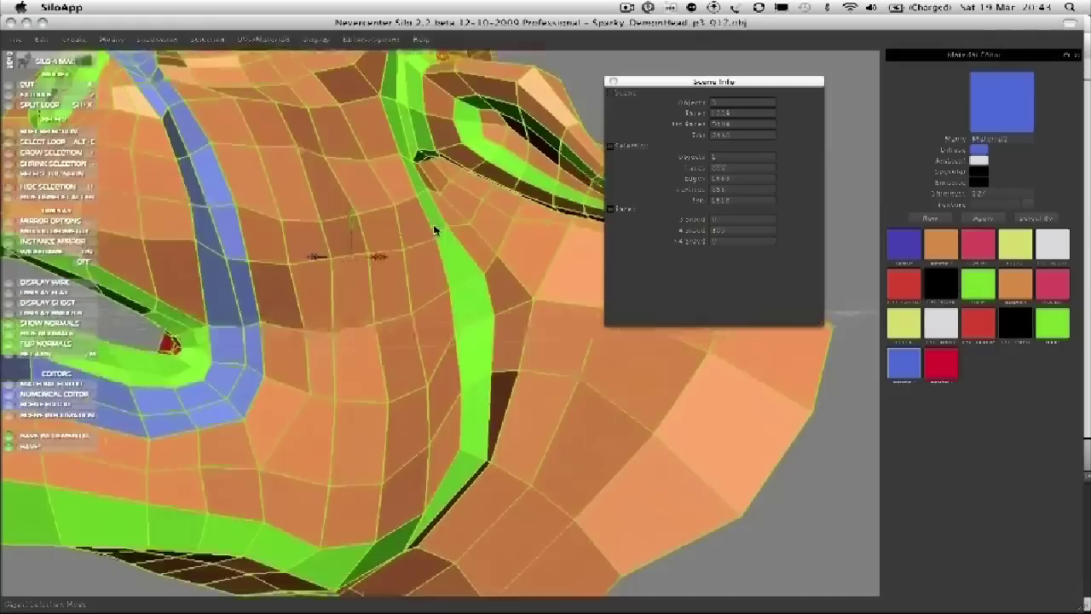
scroll(436, 231, down, 5)
middle_drag(346, 255, 461, 273)
click(300, 222)
middle_drag(345, 237, 254, 236)
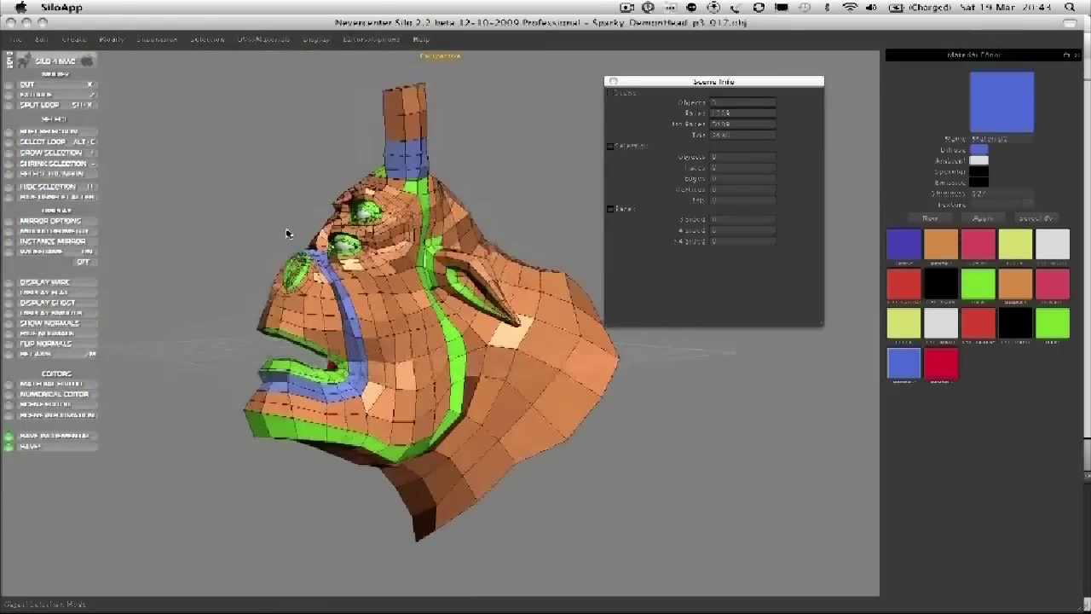
scroll(418, 320, up, 1)
click(426, 311)
middle_drag(451, 290, 397, 293)
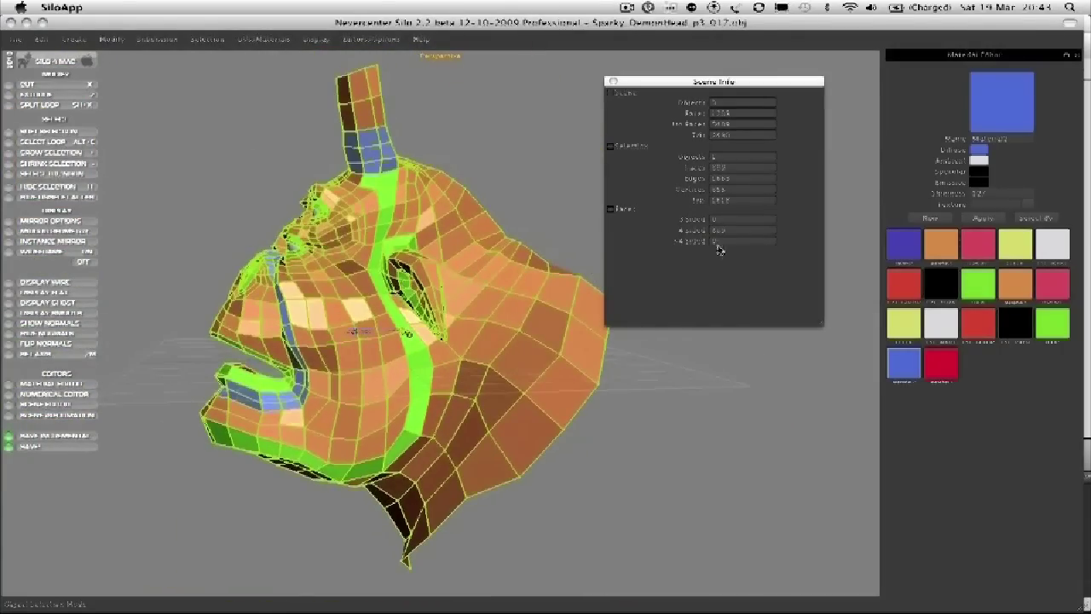
middle_drag(602, 228, 699, 232)
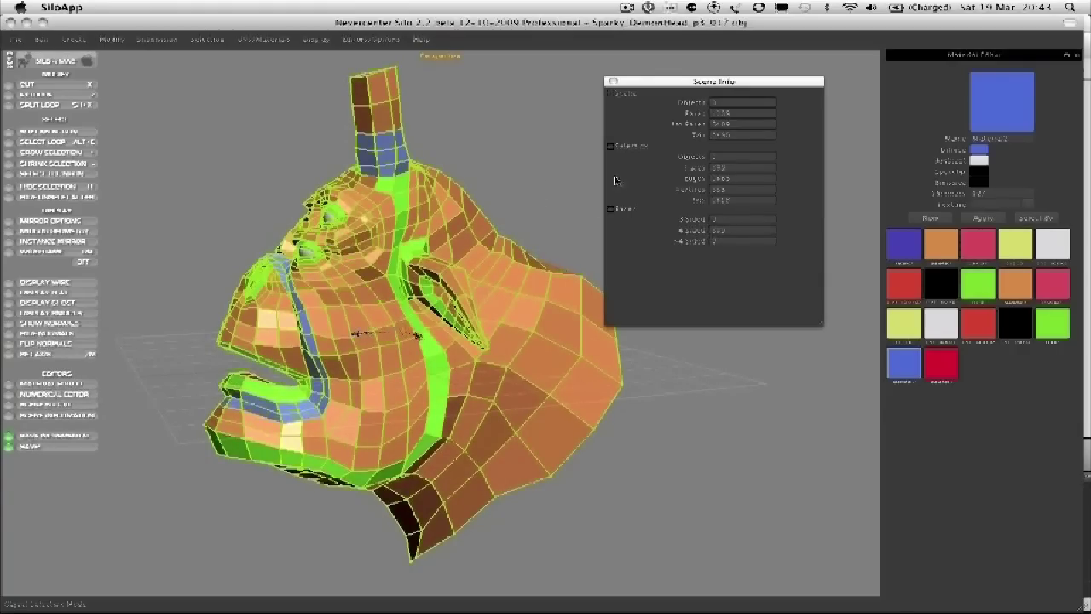
Step: Deselect the head and save the scene as a new incremental version
click(508, 152)
middle_drag(508, 153, 427, 179)
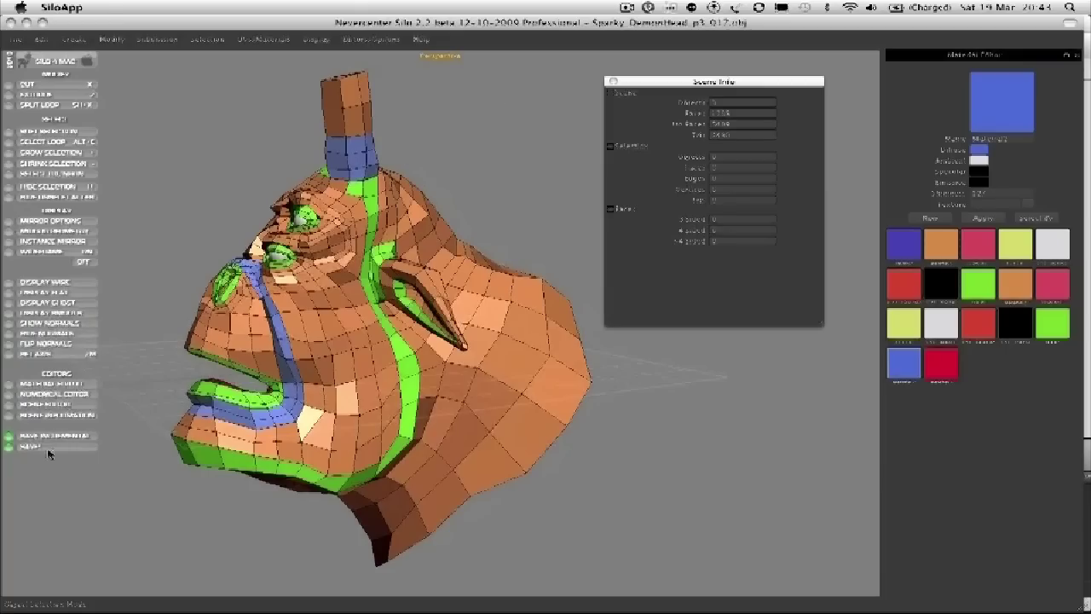
click(51, 436)
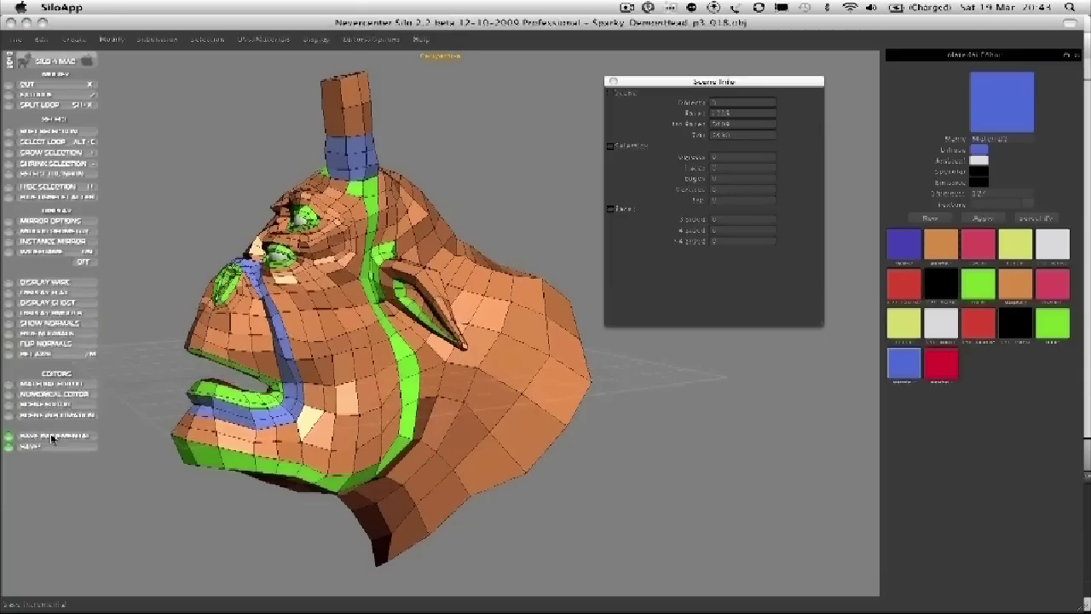